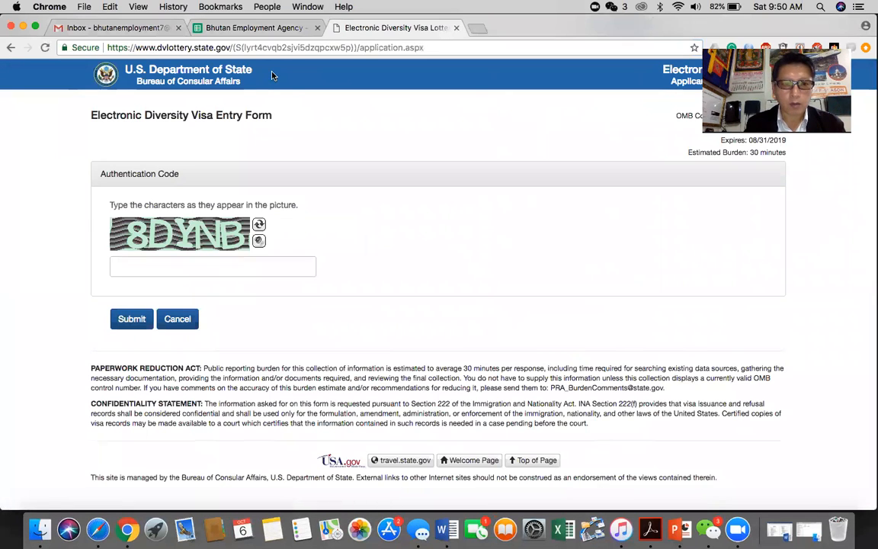
Step: Cancel the Authentication Code page to return to the DV-2020 welcome page
click(182, 320)
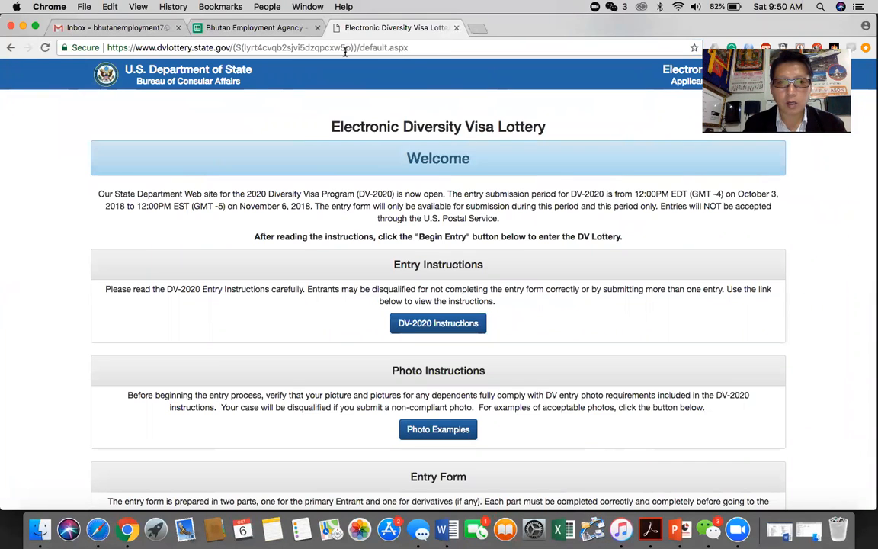
Step: Read through the DV-2020 Welcome page's entry and photo instructions
drag(410, 48, 195, 55)
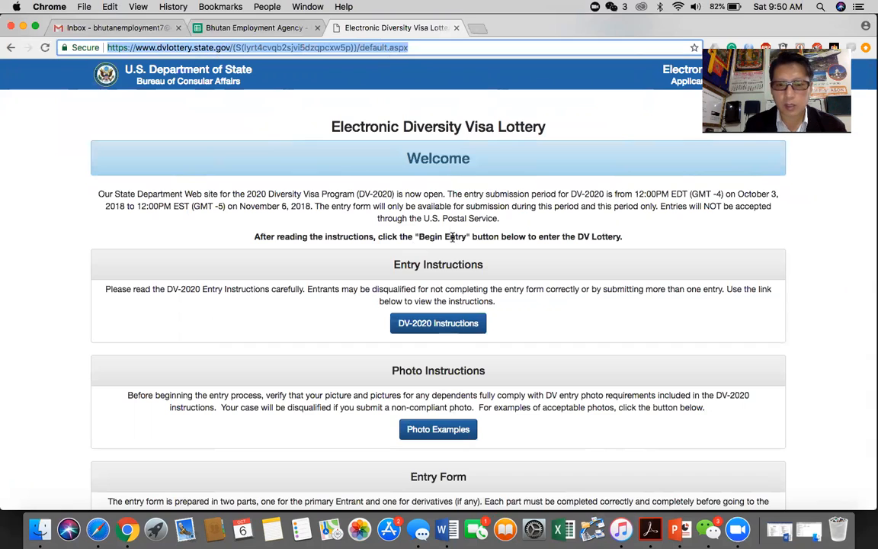
click(503, 357)
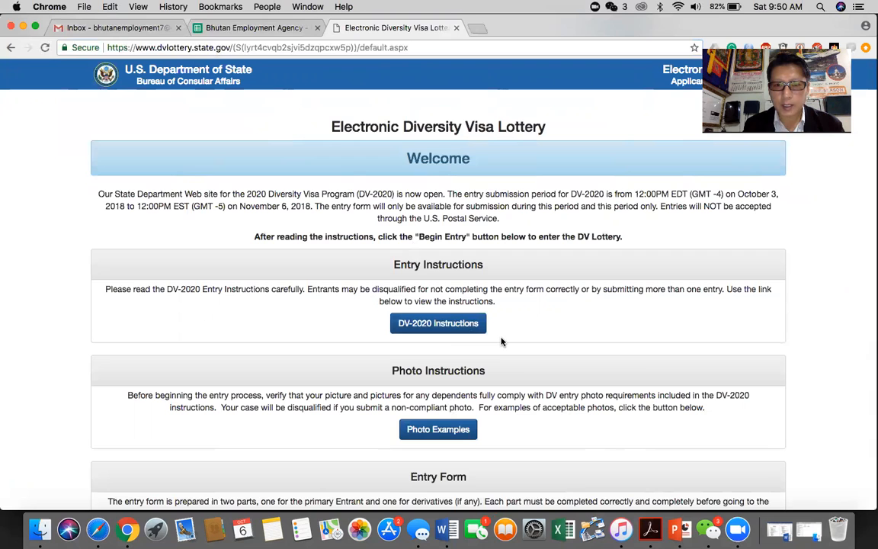
scroll(501, 342, down, 2)
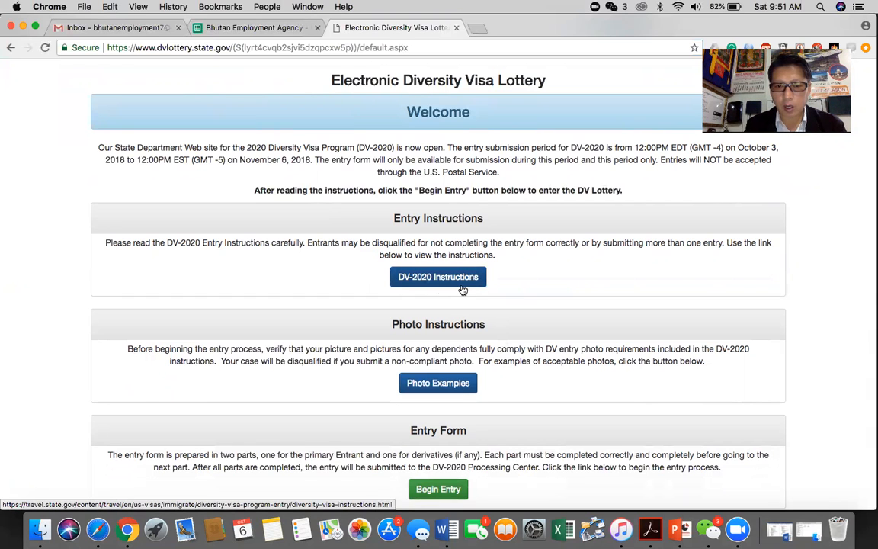
scroll(458, 297, down, 2)
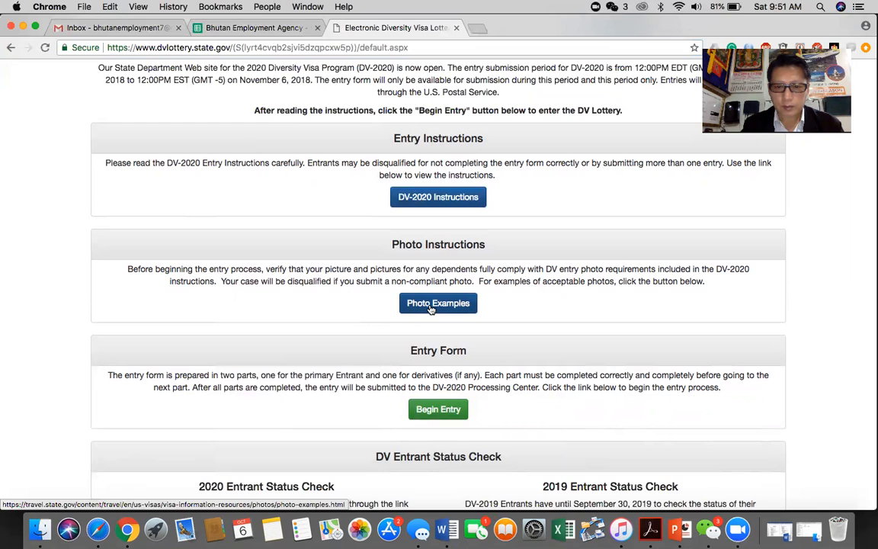
scroll(431, 307, down, 2)
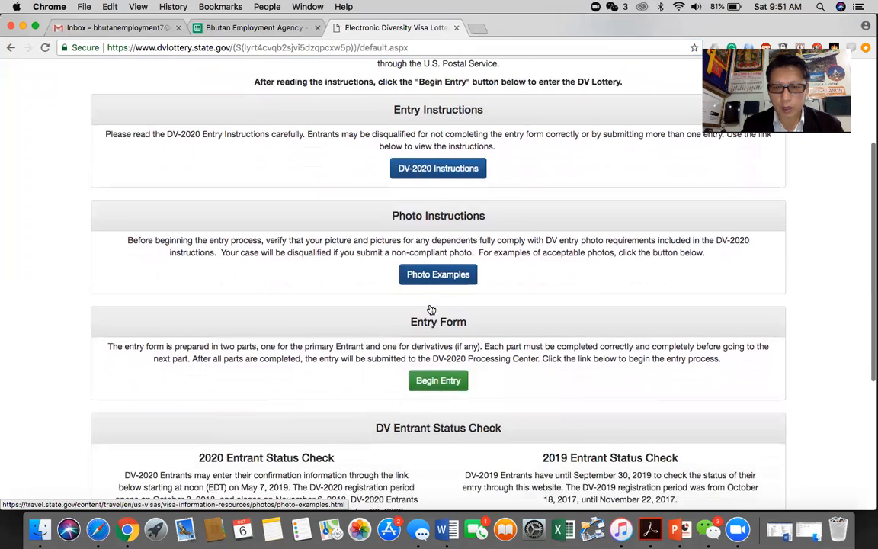
scroll(429, 307, down, 1)
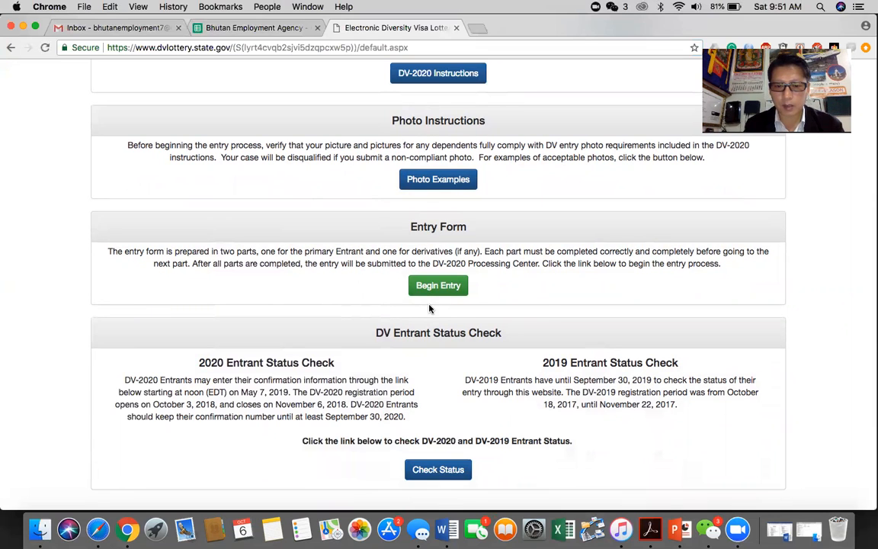
scroll(520, 321, down, 3)
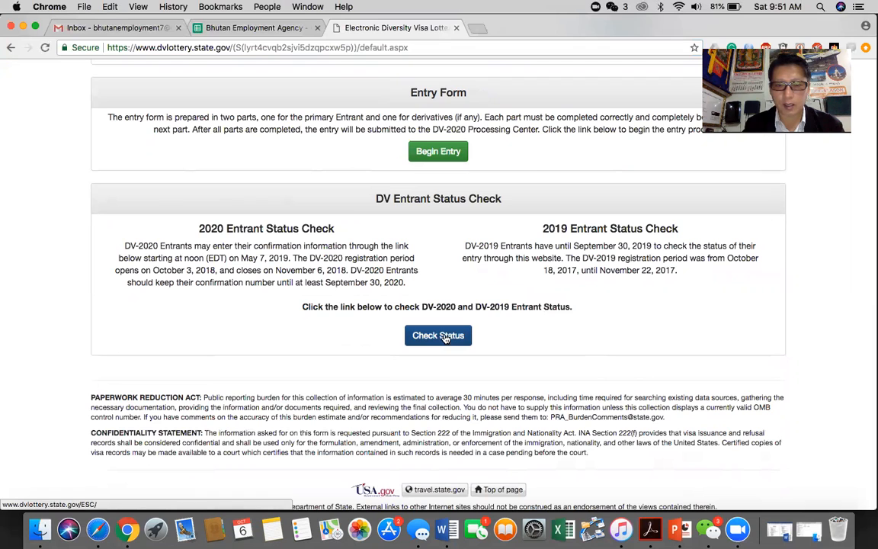
scroll(515, 324, up, 2)
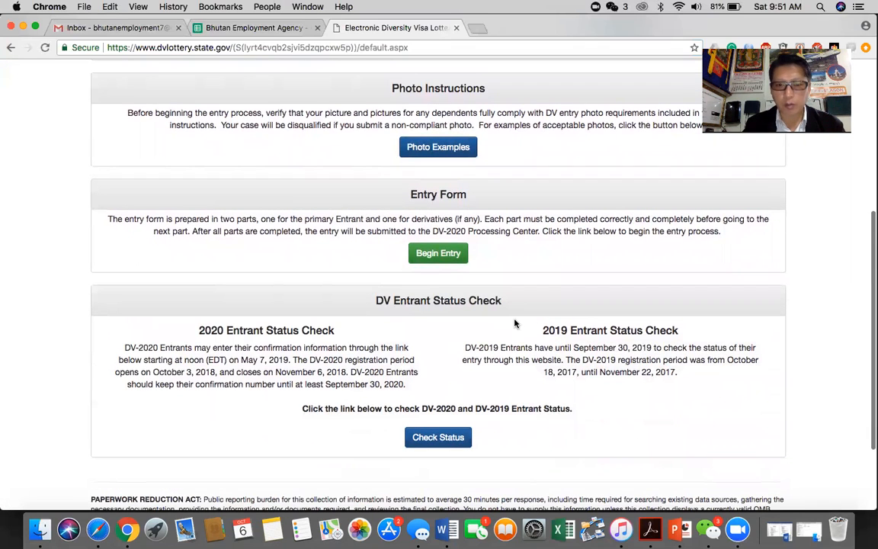
scroll(516, 324, up, 1)
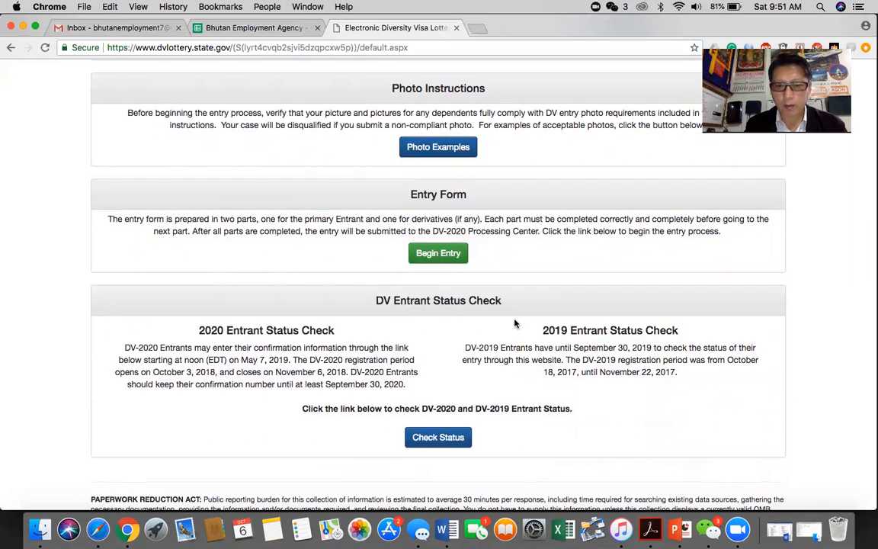
Step: Begin a new DV-2020 entry and submit the picture code B4SX
click(439, 256)
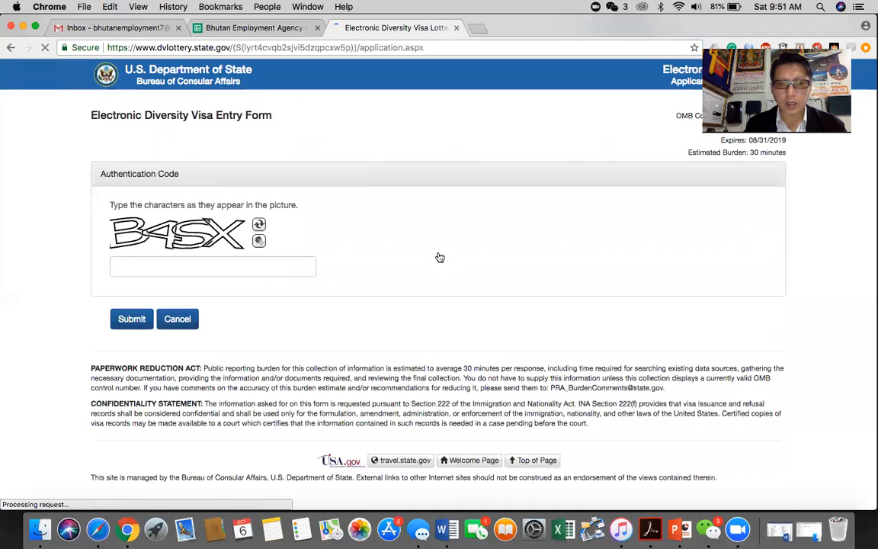
click(281, 264)
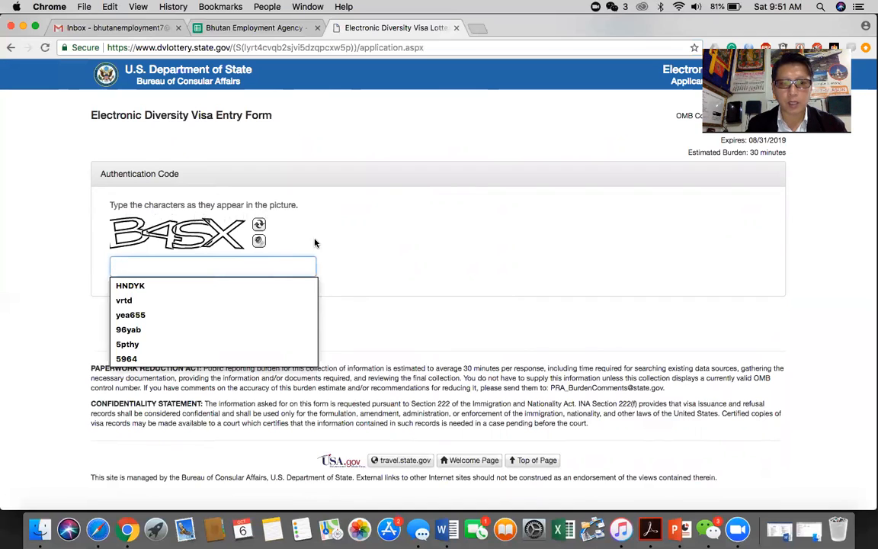
key(Escape)
click(369, 256)
click(268, 263)
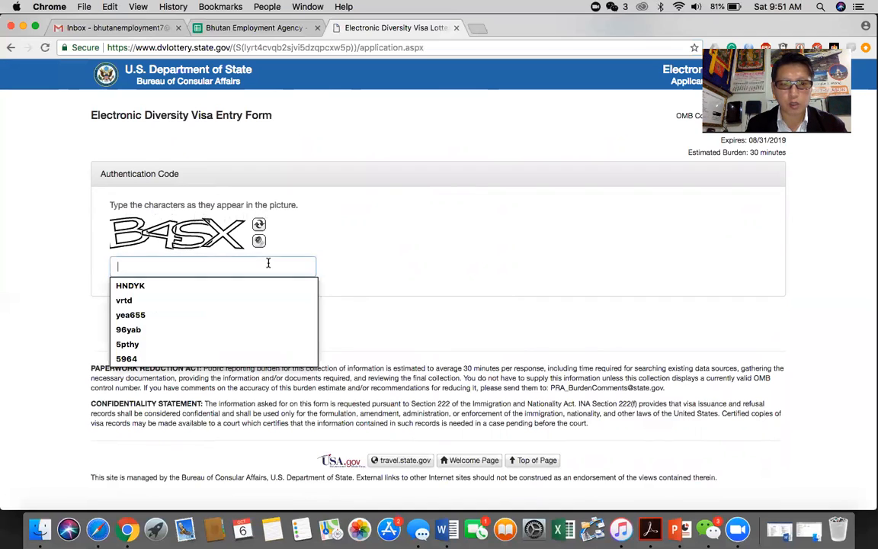
text(B)
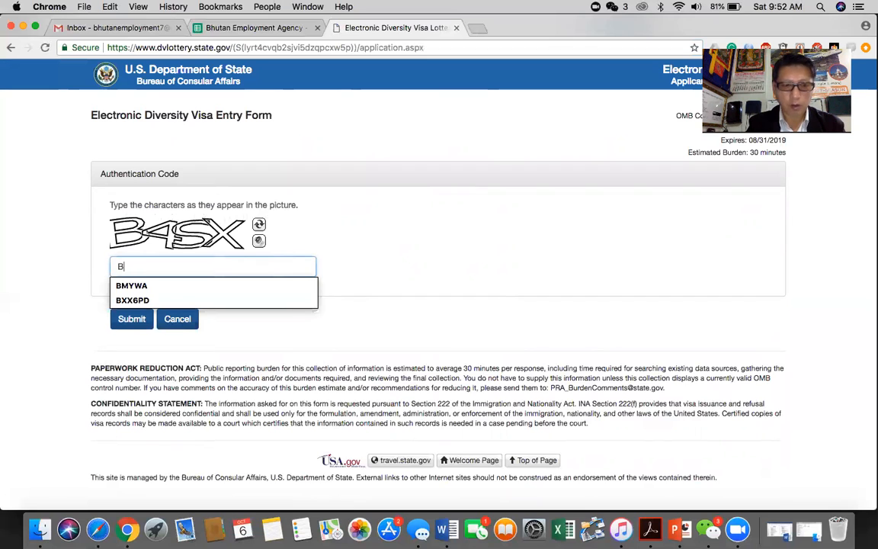
text(4SX)
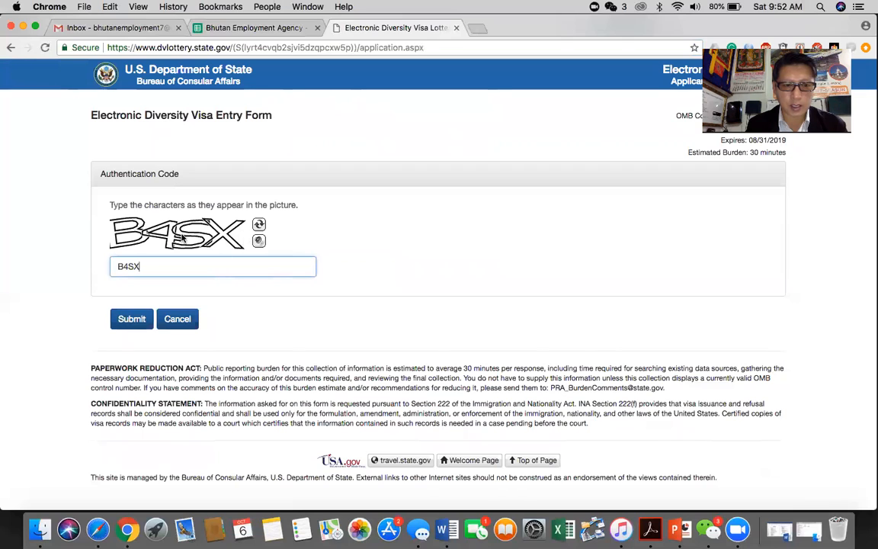
click(132, 319)
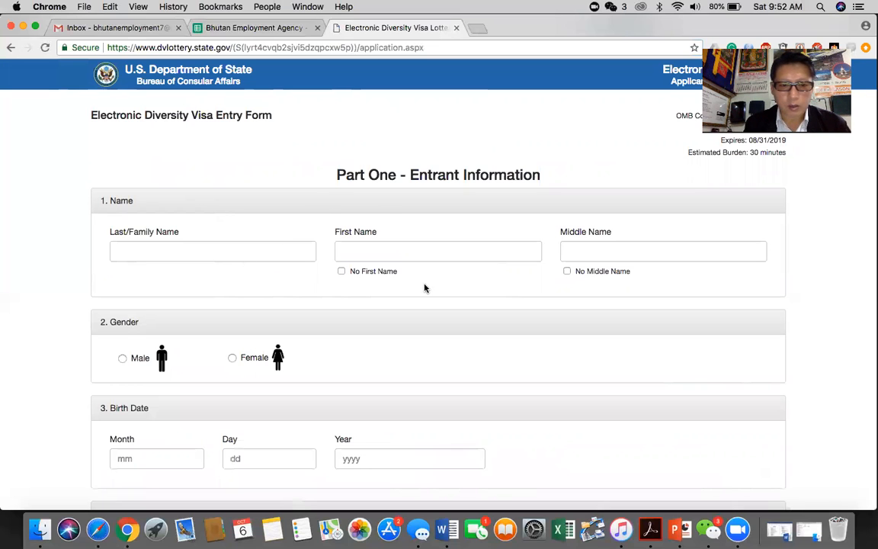
scroll(425, 287, down, 10)
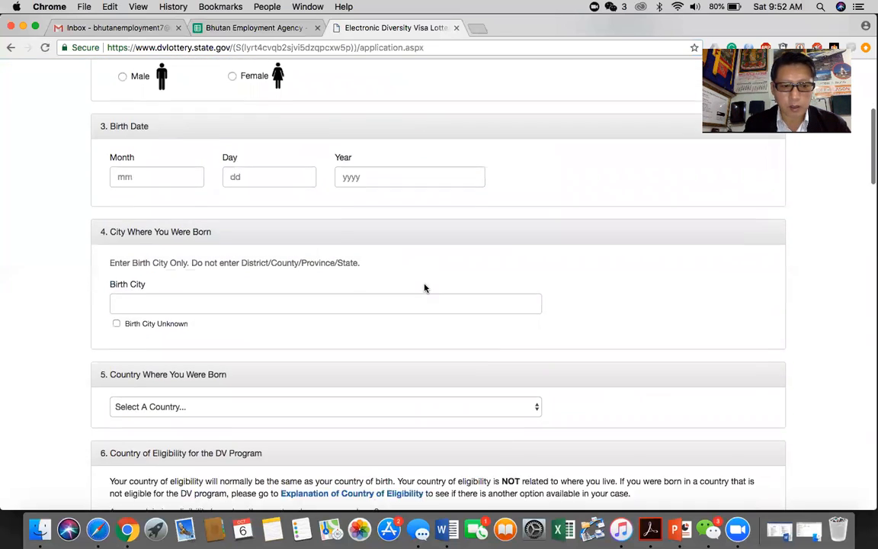
scroll(425, 284, down, 2)
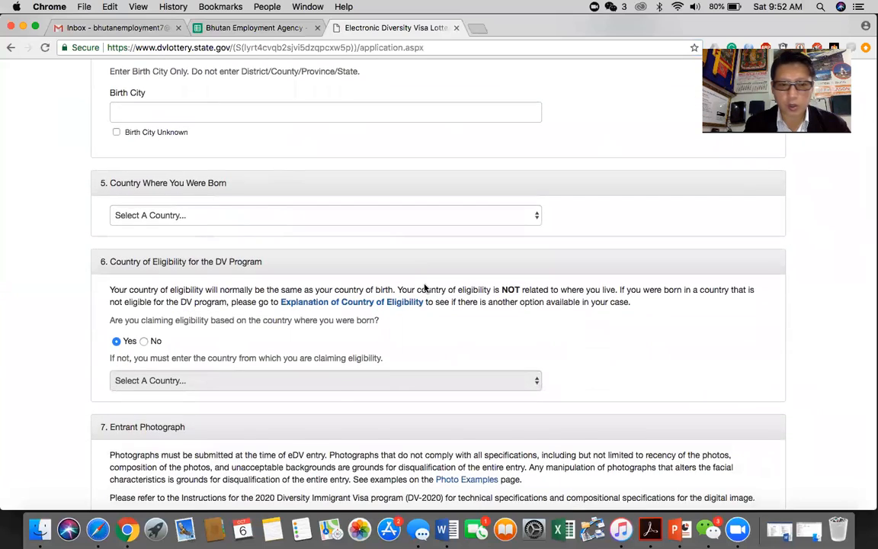
scroll(426, 288, down, 4)
scroll(425, 288, down, 14)
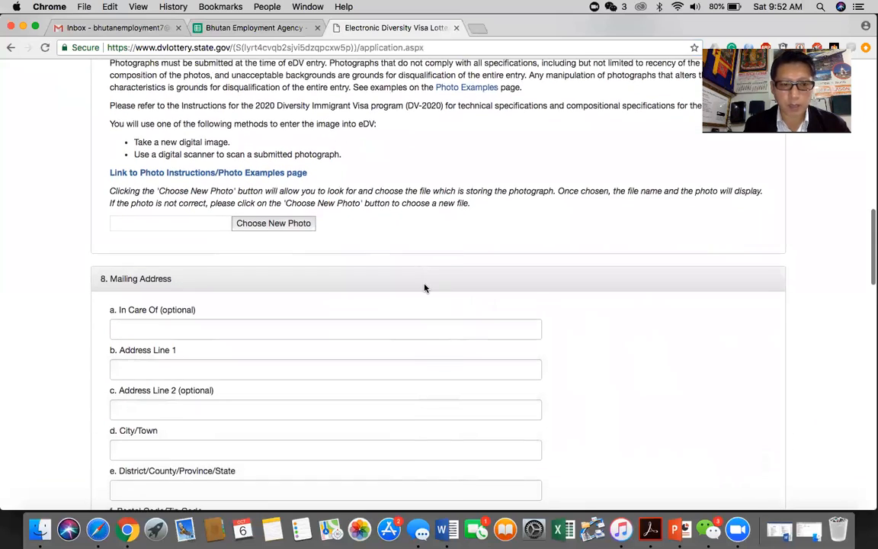
scroll(424, 288, down, 3)
scroll(424, 288, up, 20)
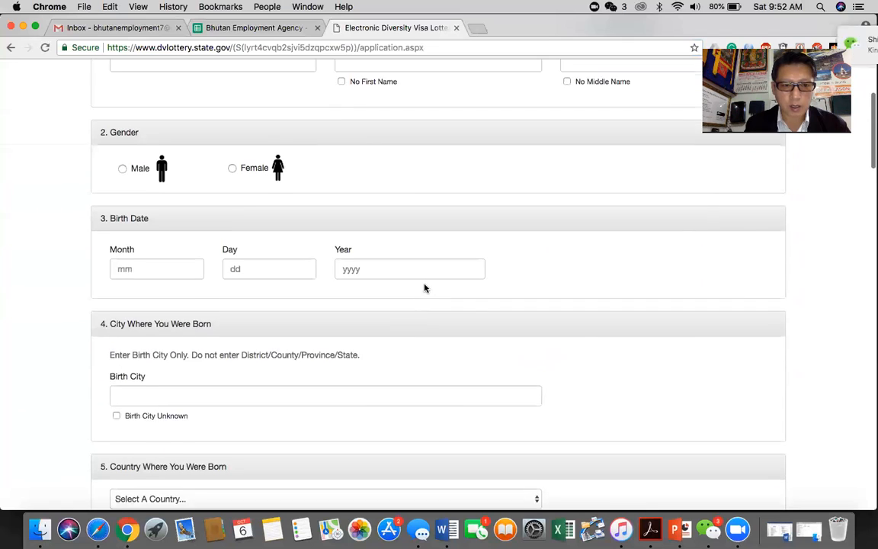
scroll(425, 287, up, 5)
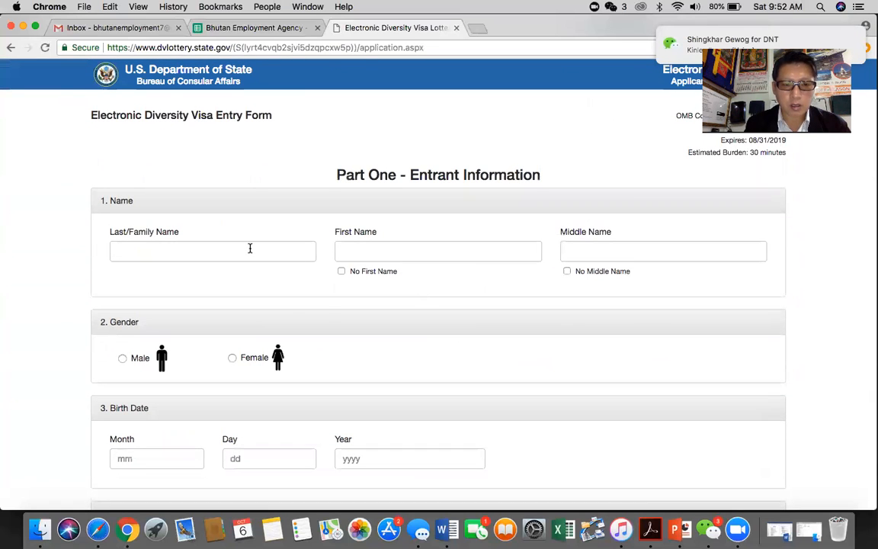
click(249, 249)
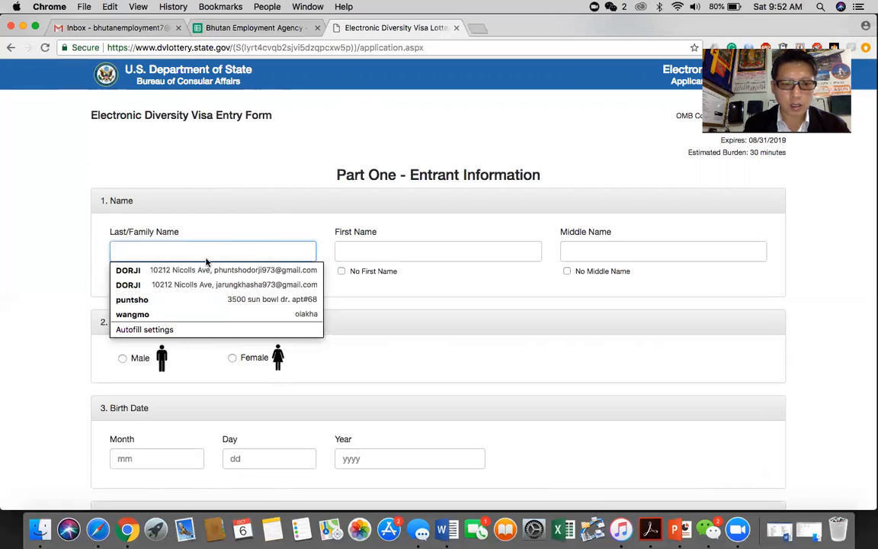
click(133, 271)
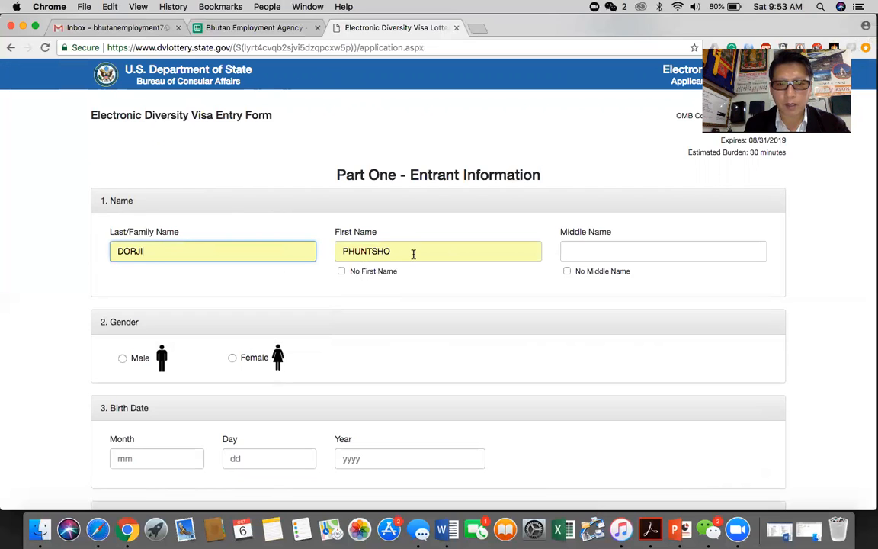
Step: Fill the names from the saved suggestion, tick No Middle Name, and set gender to Male
click(341, 272)
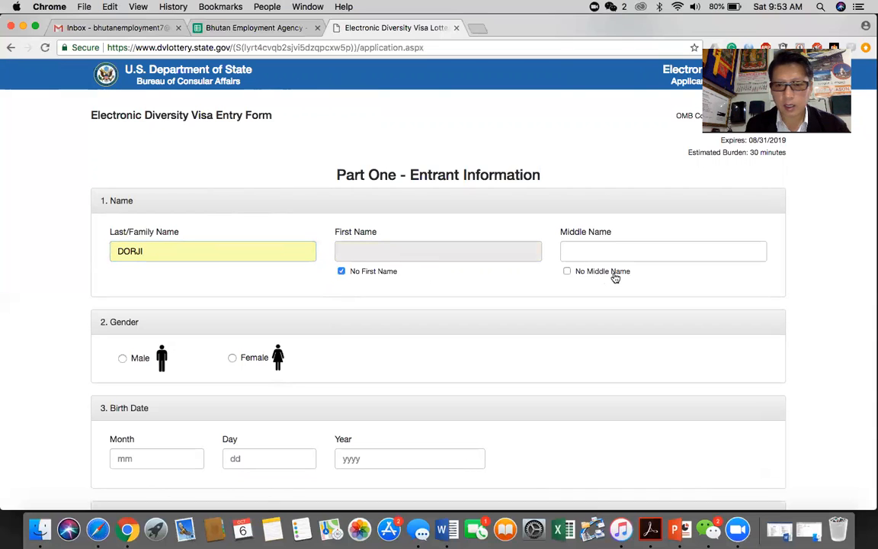
click(568, 272)
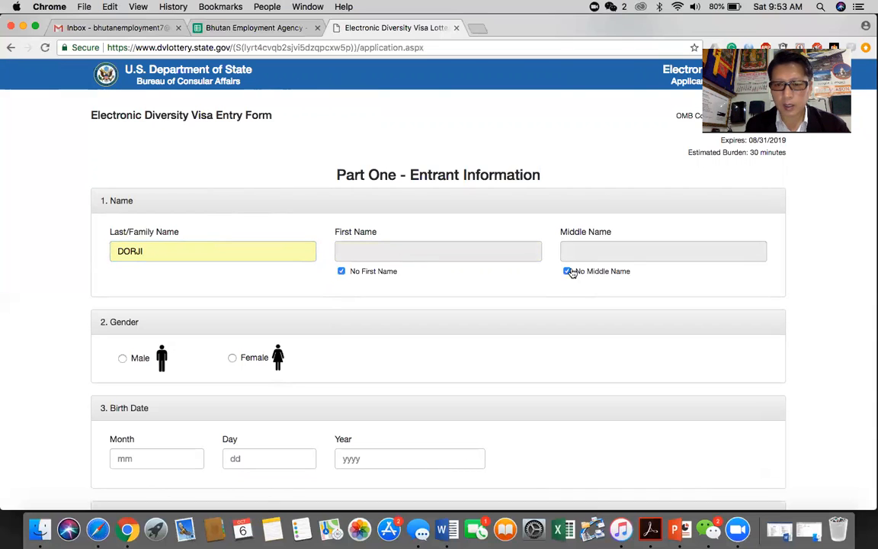
click(567, 272)
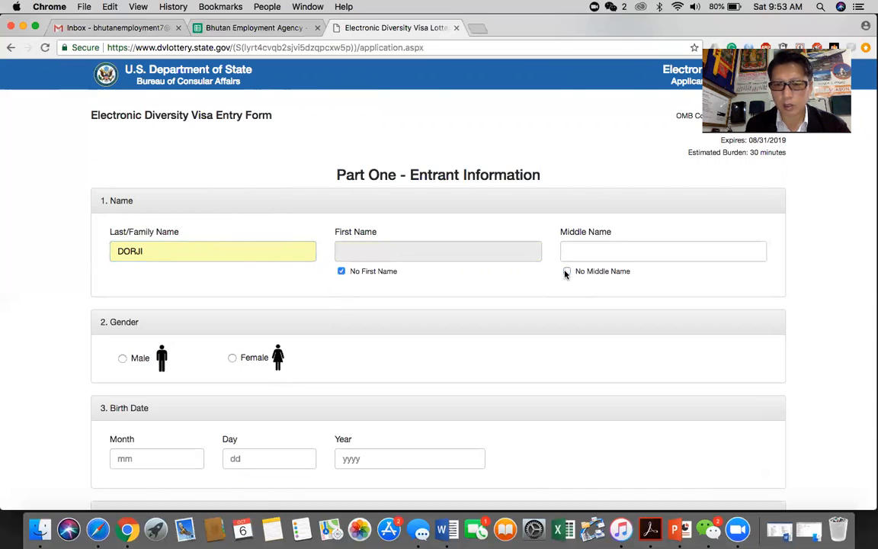
click(341, 272)
click(367, 254)
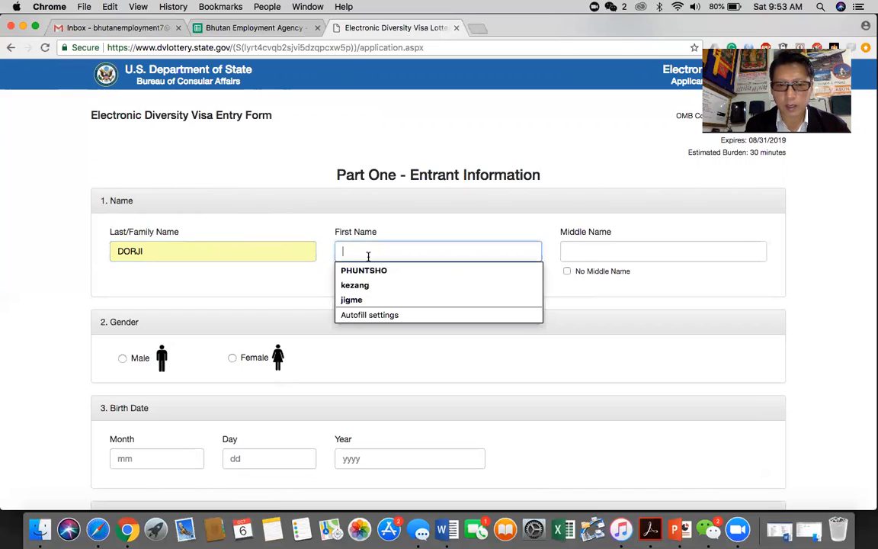
click(364, 271)
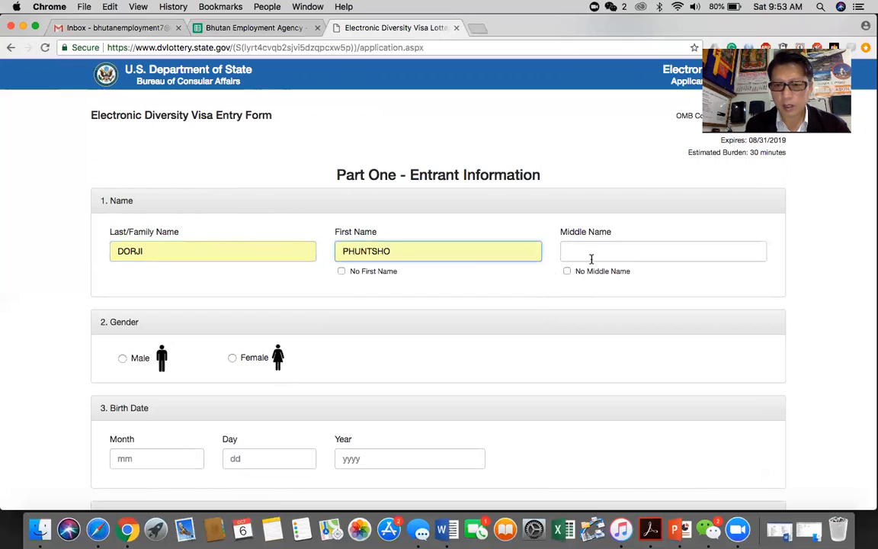
click(567, 272)
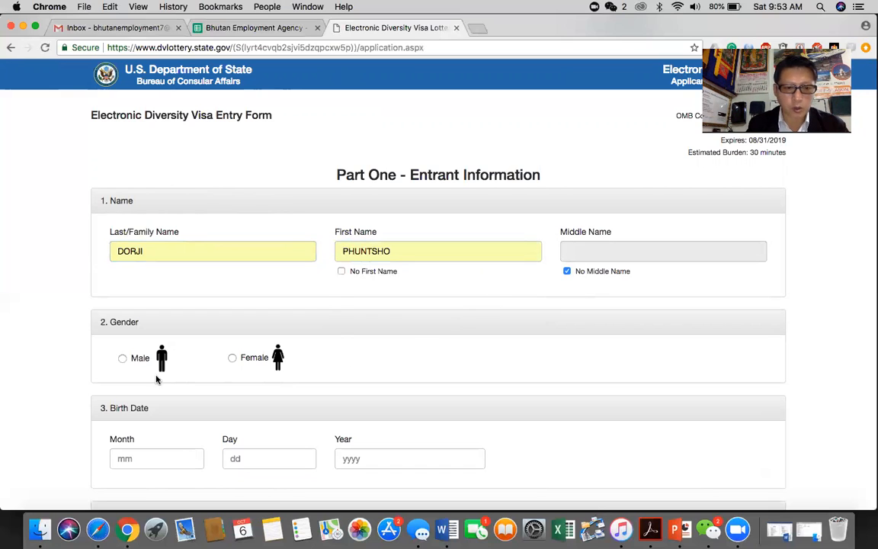
click(123, 359)
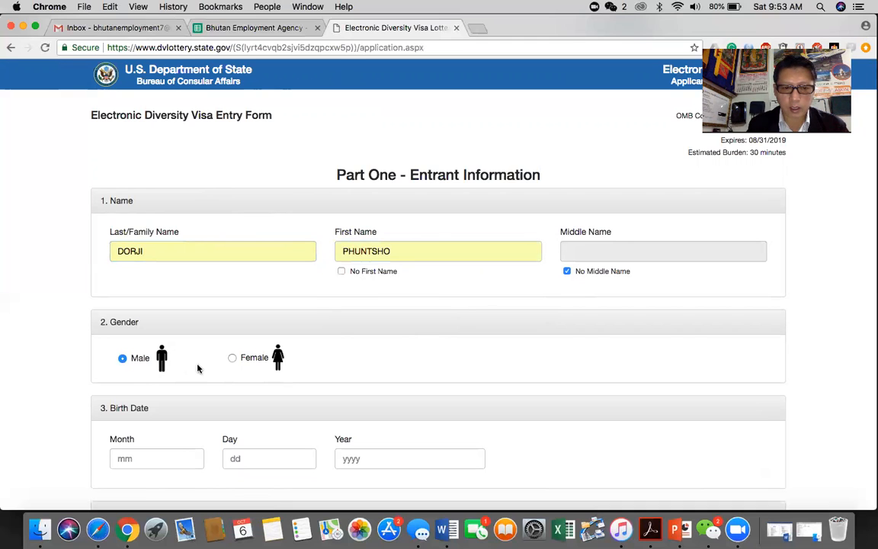
scroll(200, 369, down, 3)
scroll(201, 369, down, 2)
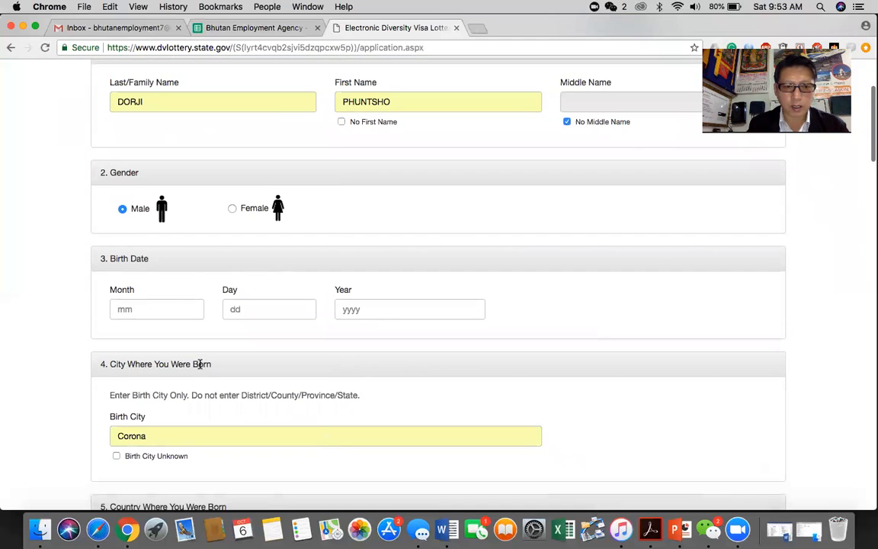
click(181, 308)
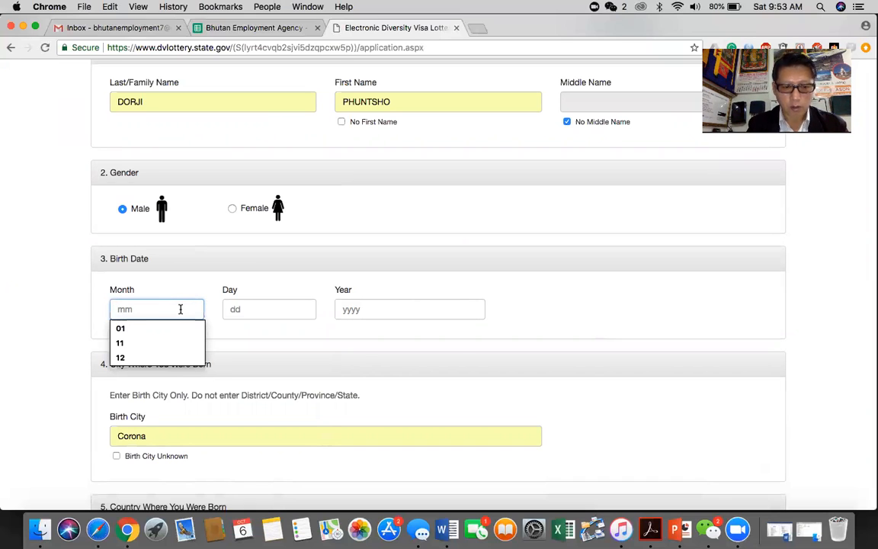
text(2)
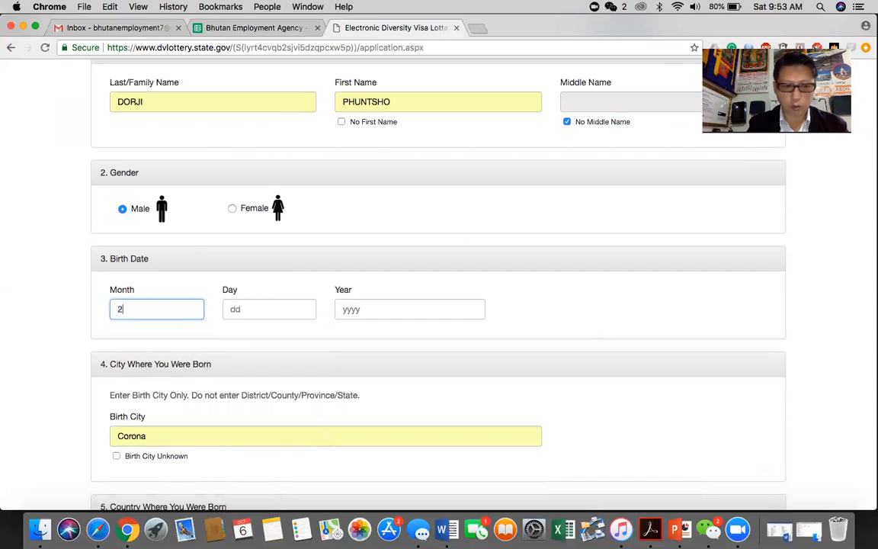
text(8)
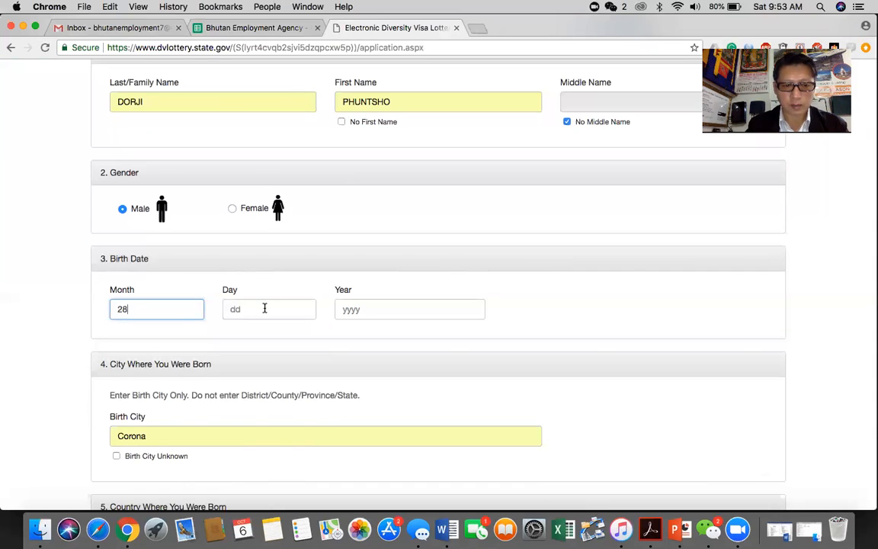
key(BackSpace)
key(BackSpace)
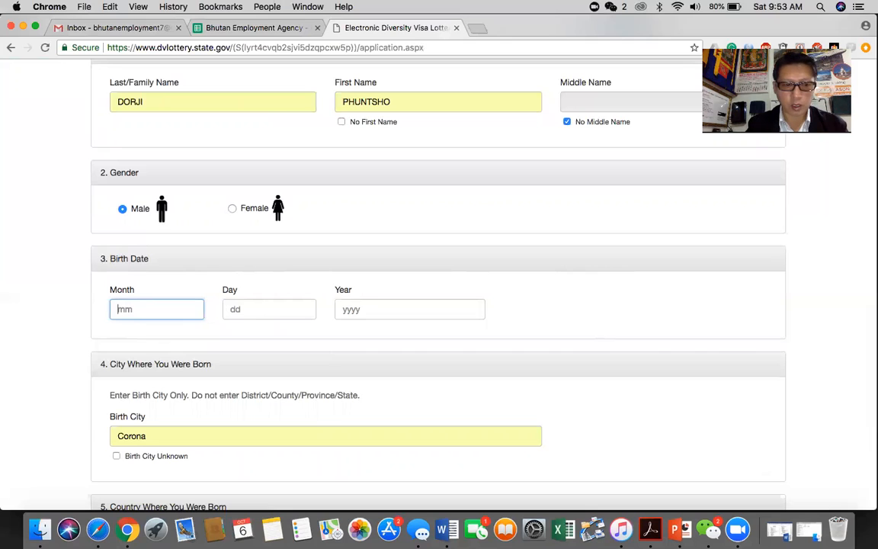
text(12)
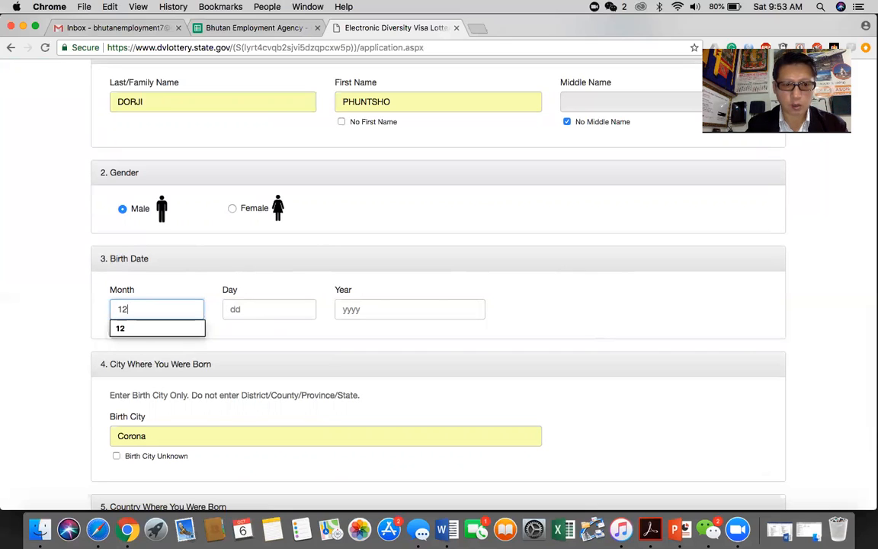
click(253, 311)
text(28)
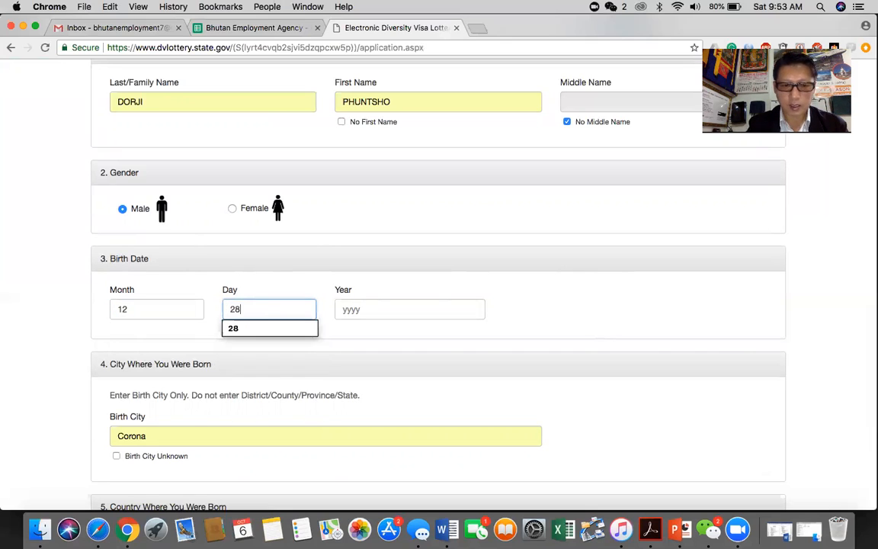
click(382, 308)
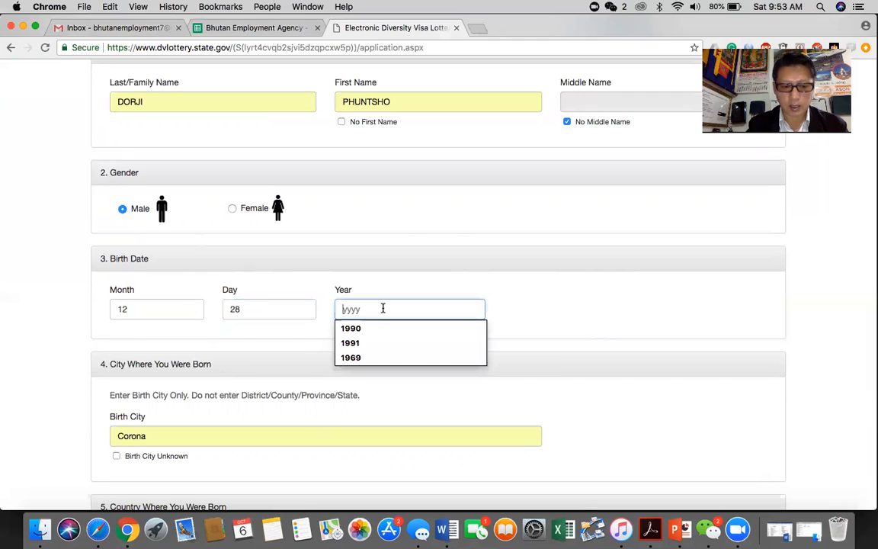
text(1969)
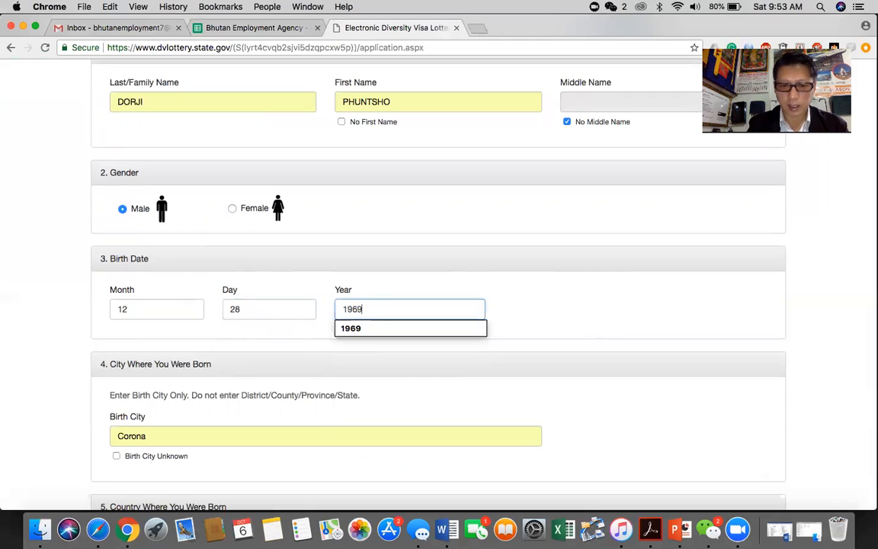
click(573, 305)
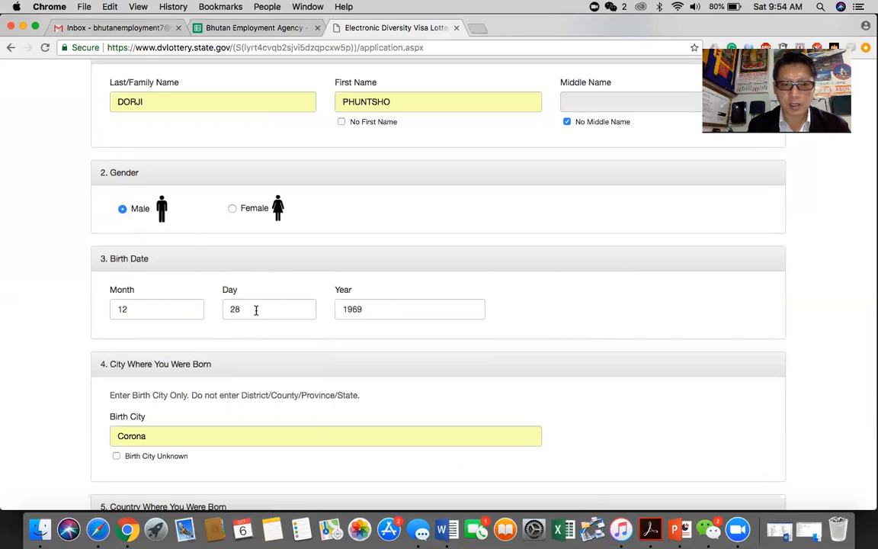
click(375, 308)
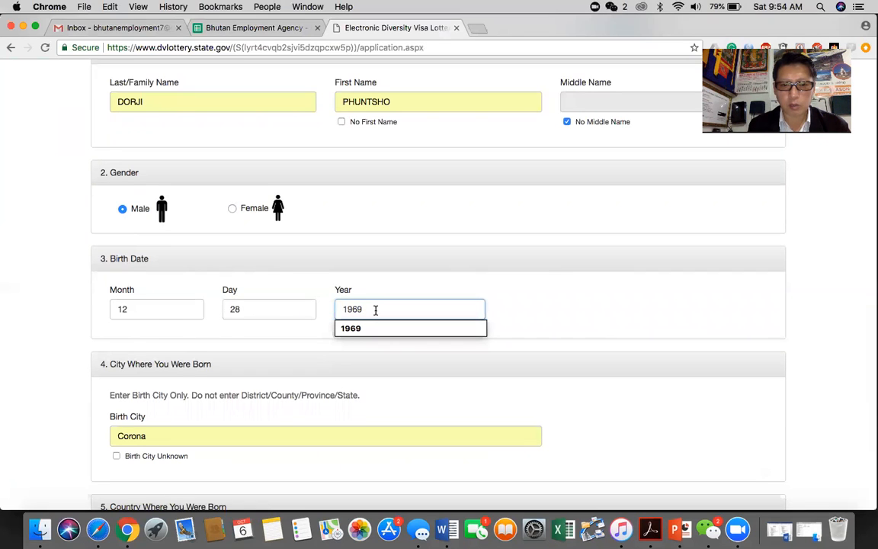
key(BackSpace)
key(BackSpace)
key(BackSpace)
key(BackSpace)
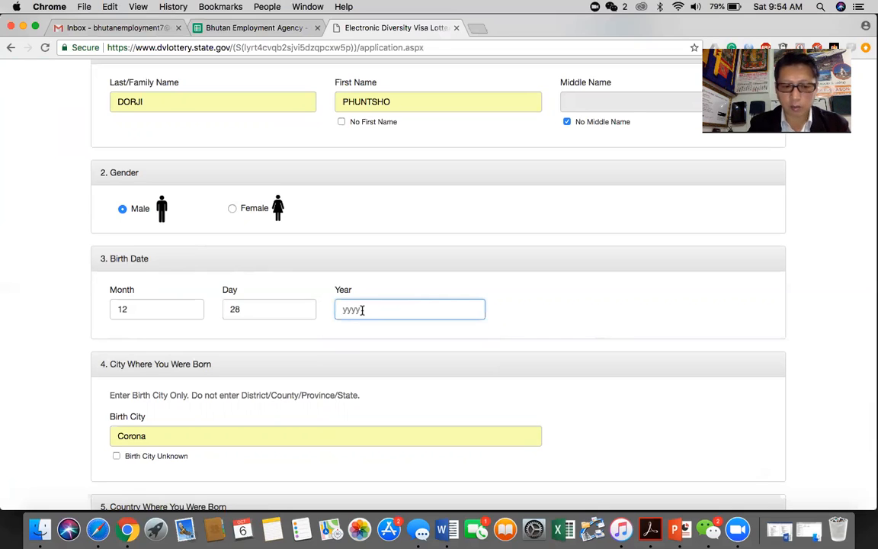
text(1969)
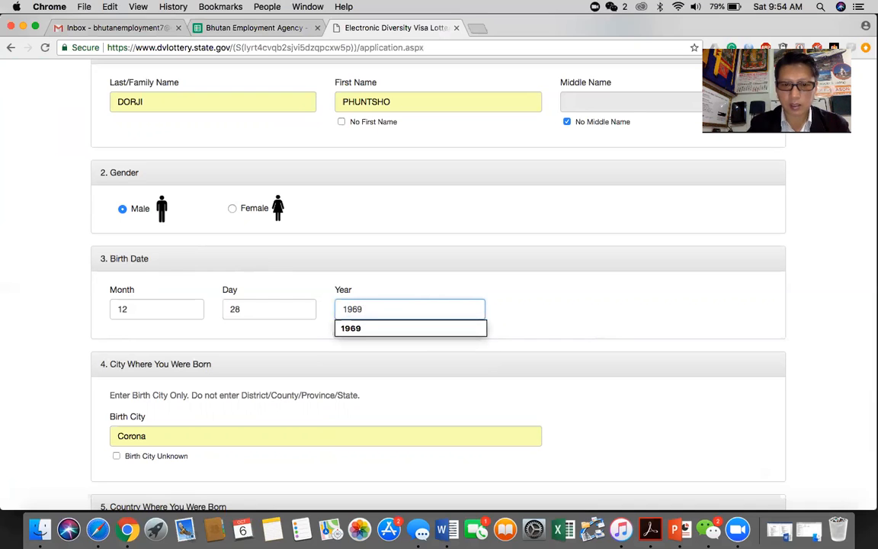
click(415, 363)
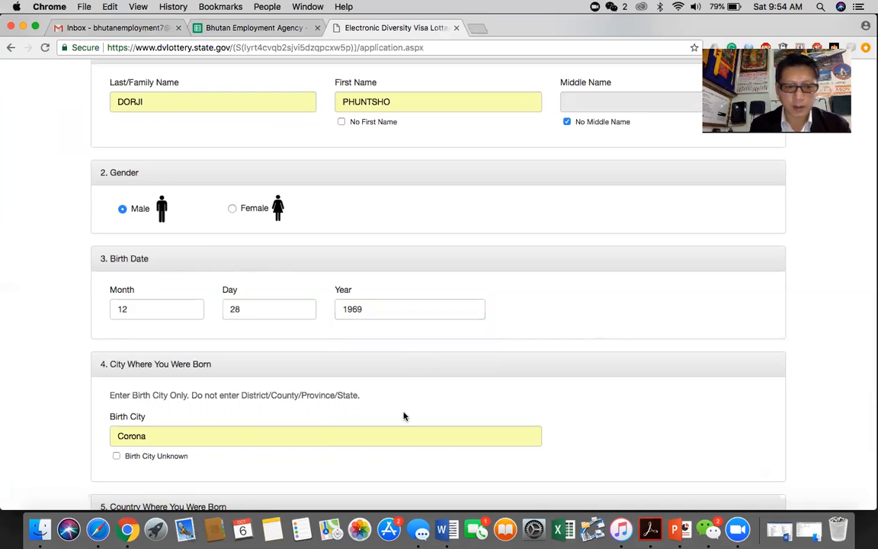
scroll(404, 415, down, 3)
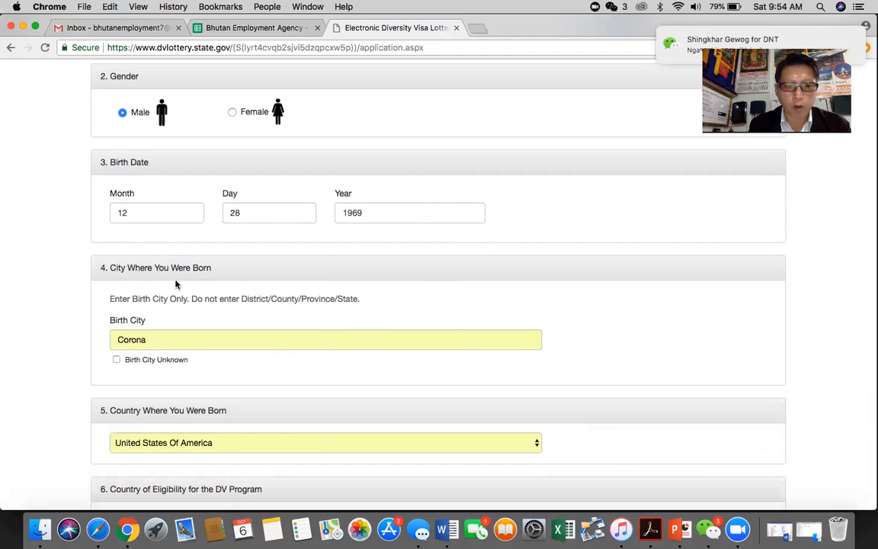
Step: Clear Corona from Birth City and tick Birth City Unknown instead
click(182, 340)
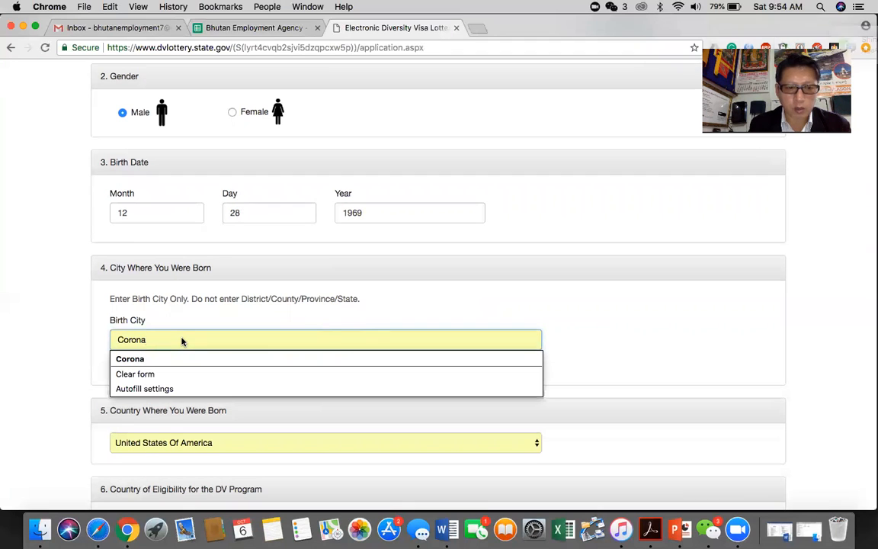
key(BackSpace)
key(BackSpace)
key(BackSpace)
key(BackSpace)
key(BackSpace)
key(BackSpace)
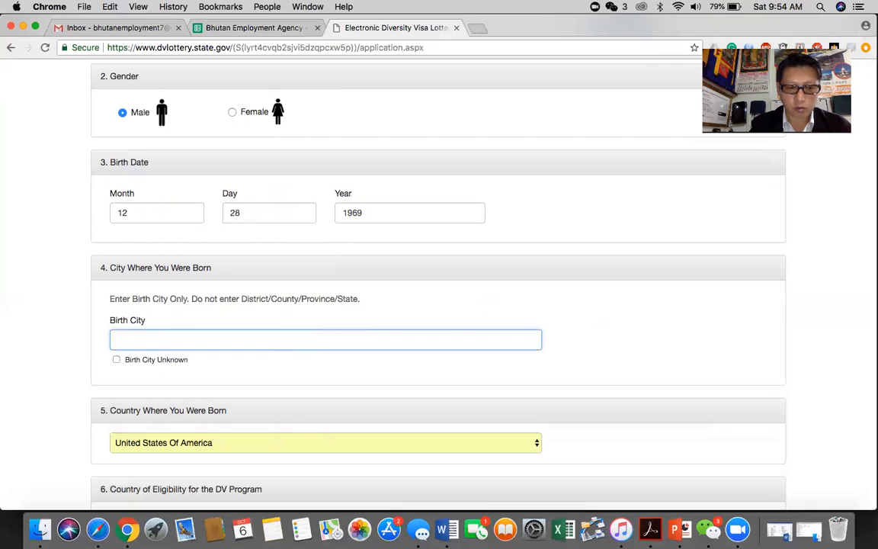
text(W)
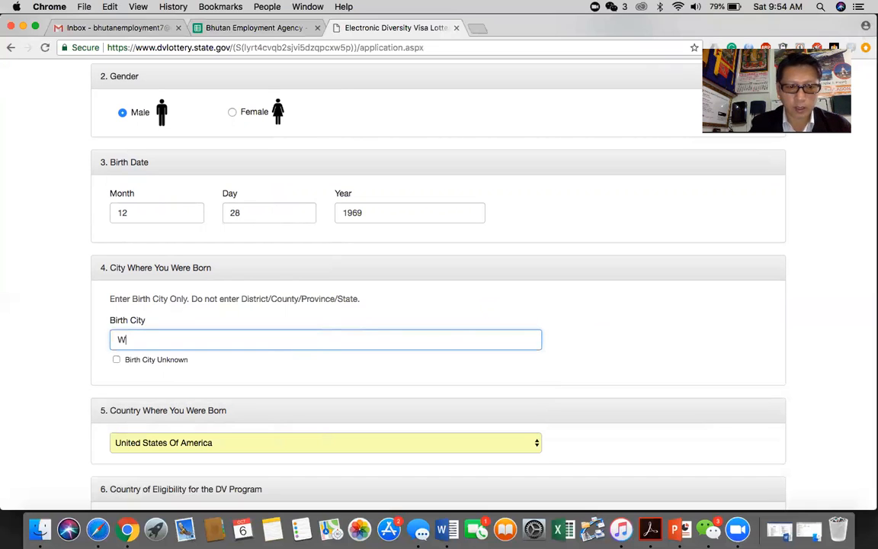
text(amling)
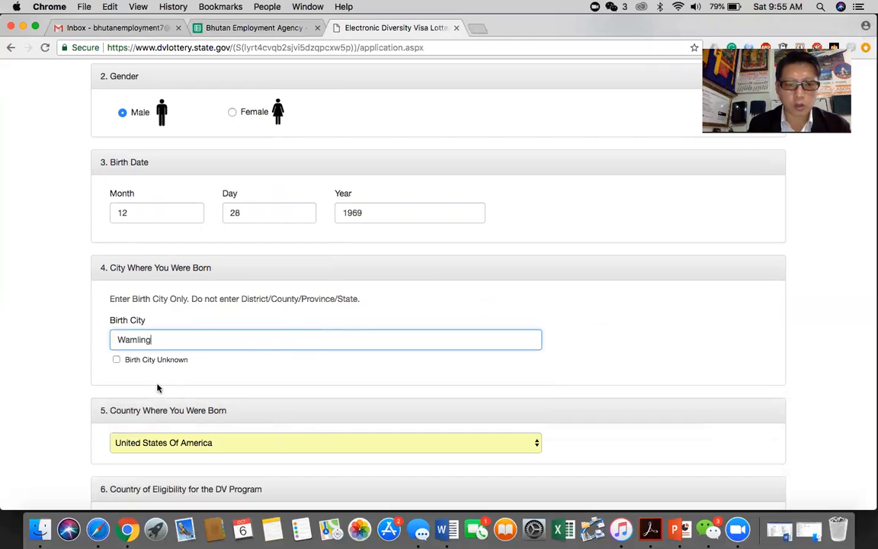
click(116, 360)
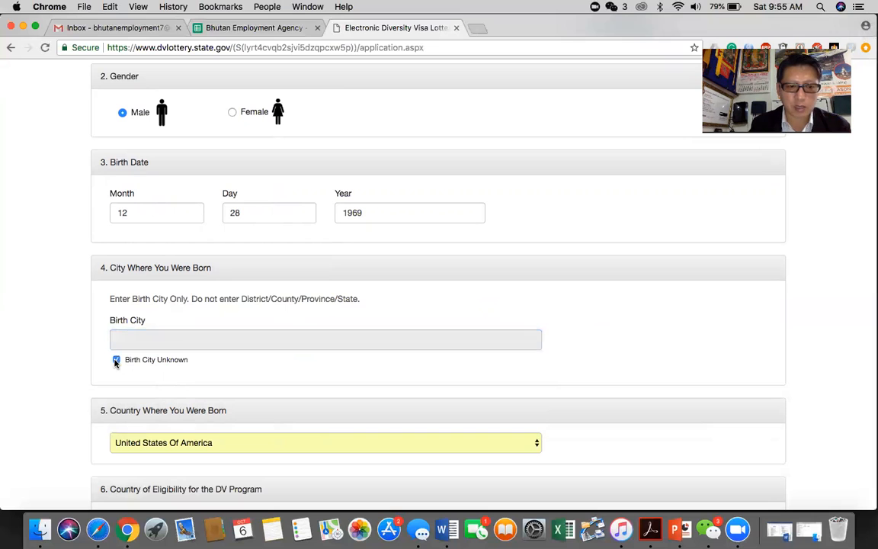
scroll(269, 386, down, 3)
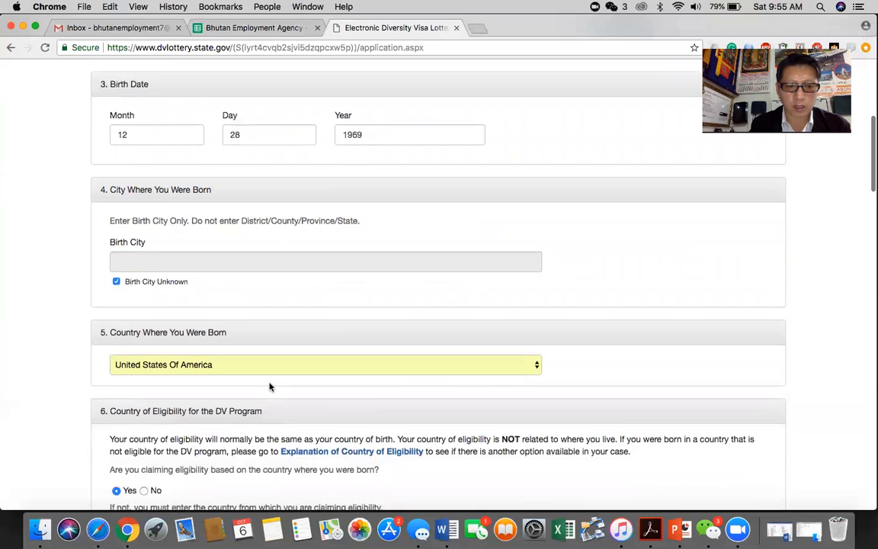
scroll(269, 387, down, 2)
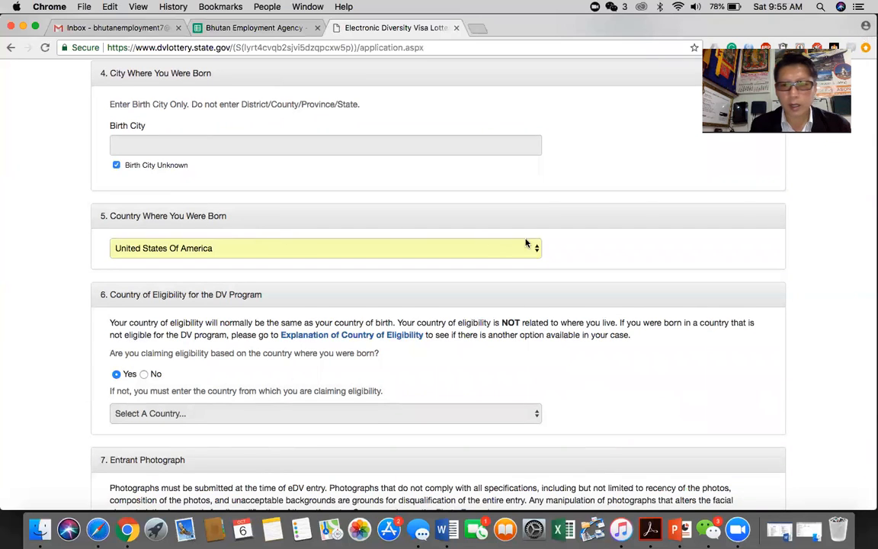
Step: Select Bhutan in the Country Where You Were Born list
click(535, 250)
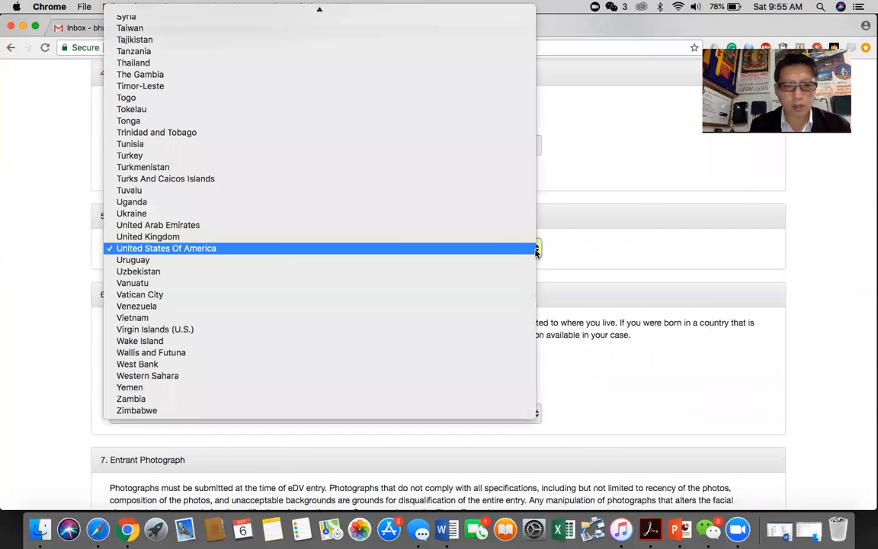
scroll(298, 195, up, 20)
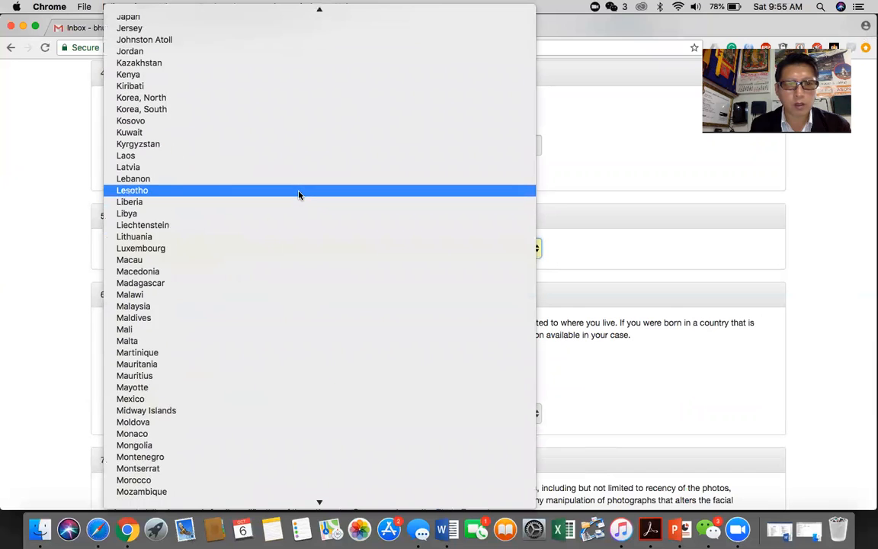
scroll(298, 195, up, 10)
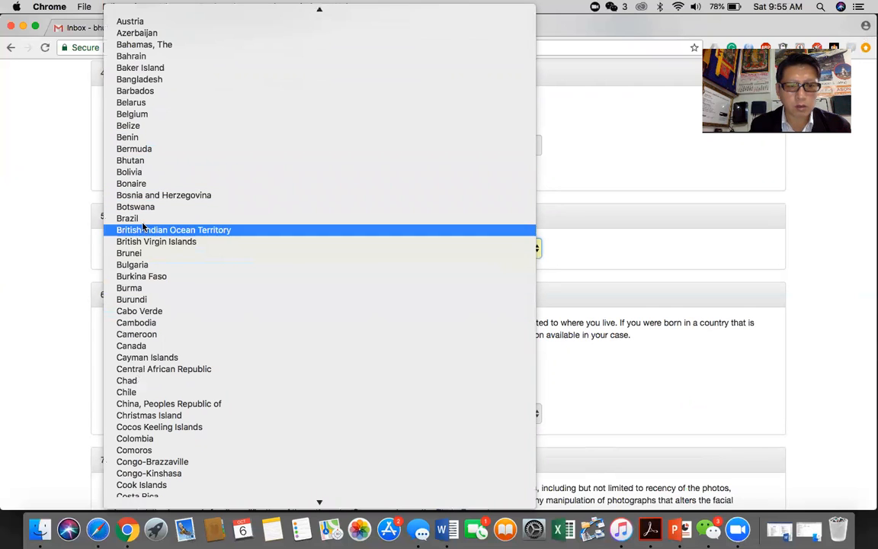
click(142, 164)
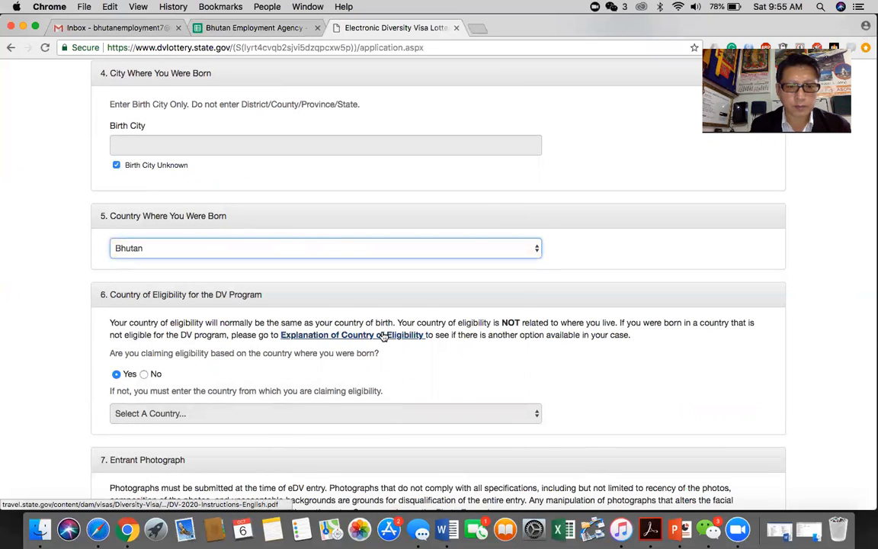
scroll(384, 336, down, 3)
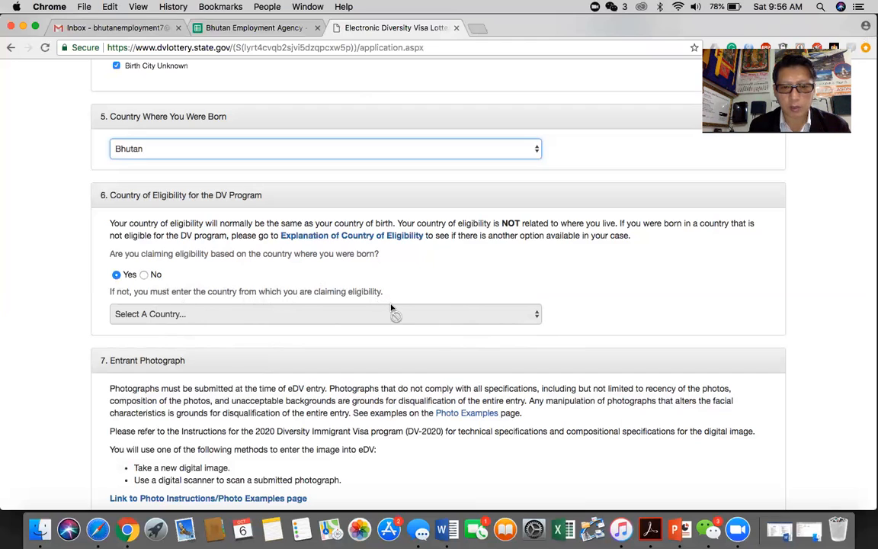
scroll(399, 316, down, 2)
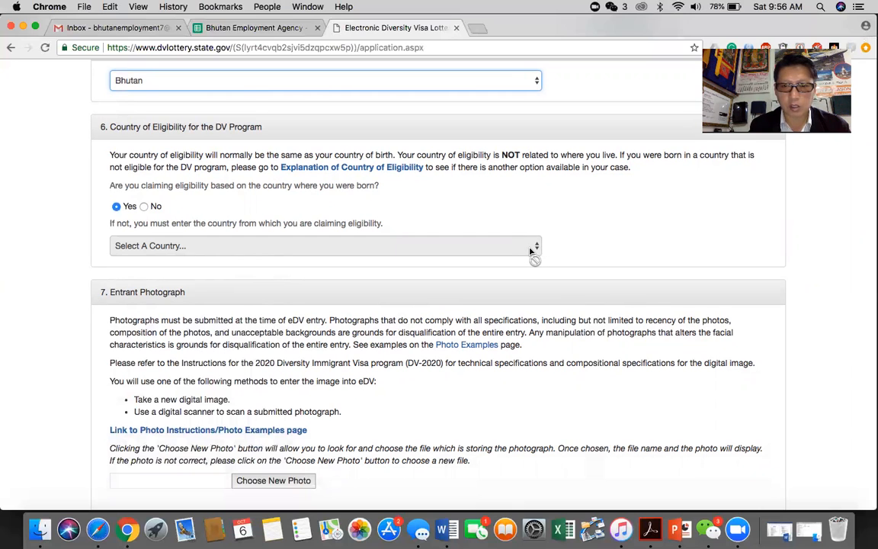
scroll(532, 251, down, 2)
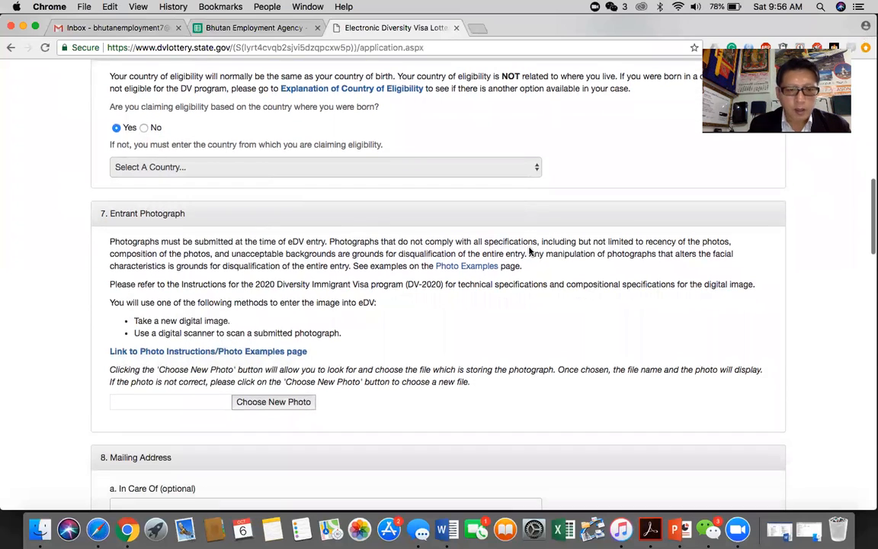
scroll(373, 252, down, 1)
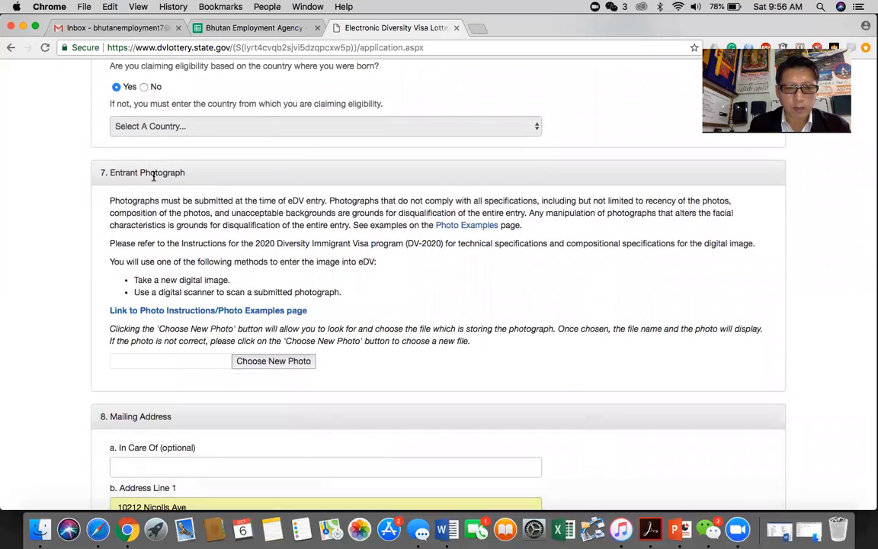
click(294, 363)
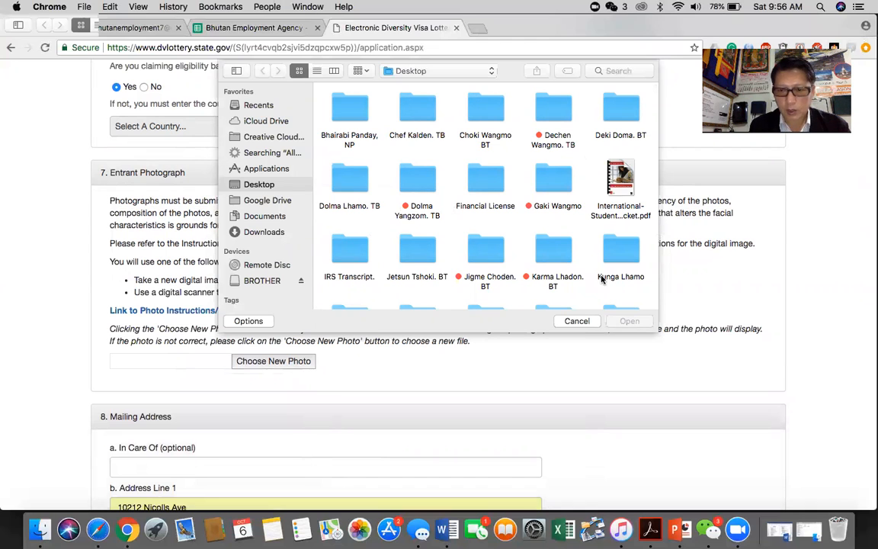
click(577, 321)
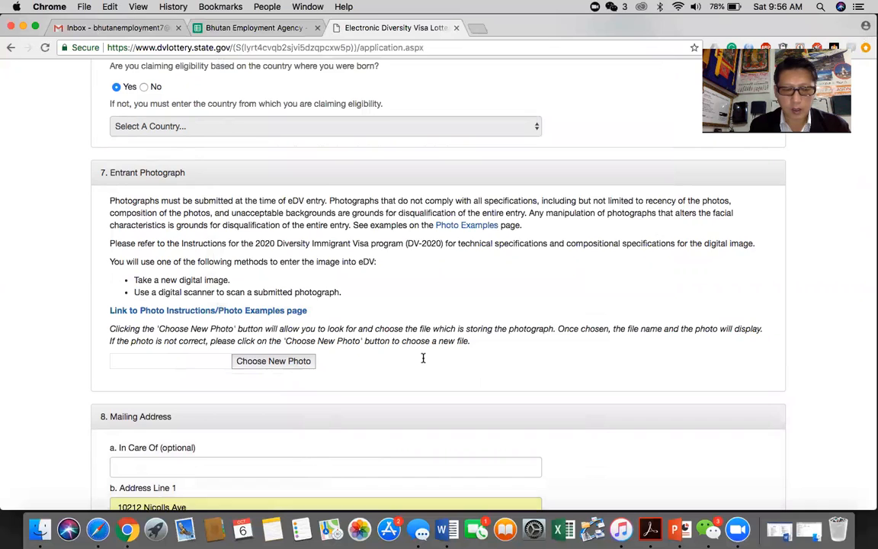
scroll(423, 360, down, 5)
scroll(423, 362, down, 2)
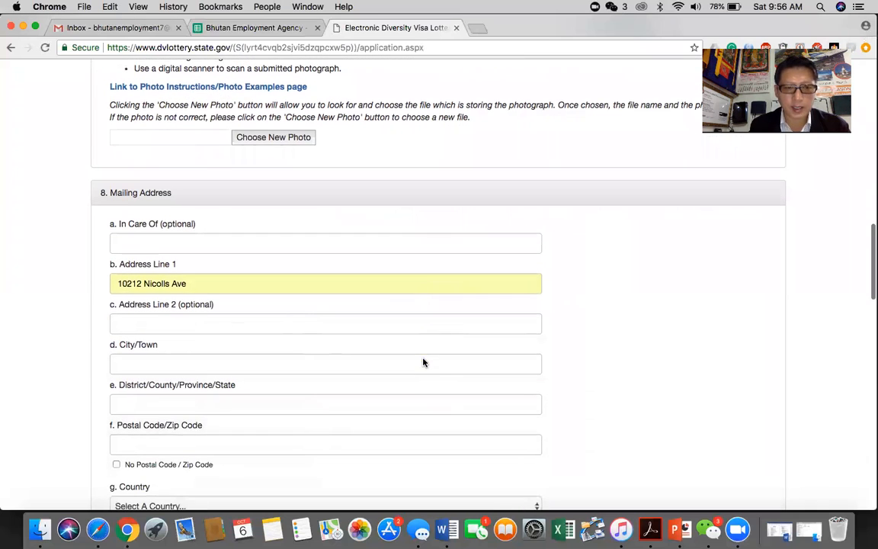
Step: Clear Address Line 1 and autofill street, city, district and postal code from the saved address
click(159, 242)
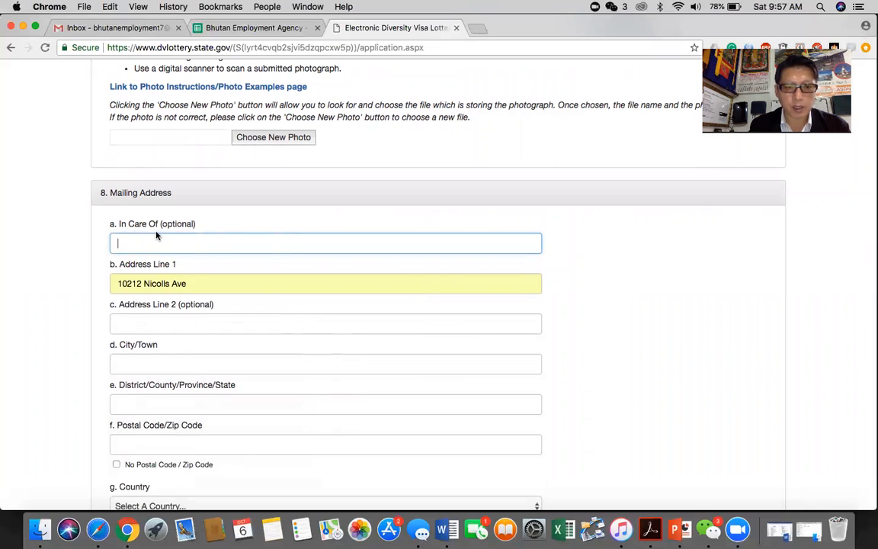
click(196, 283)
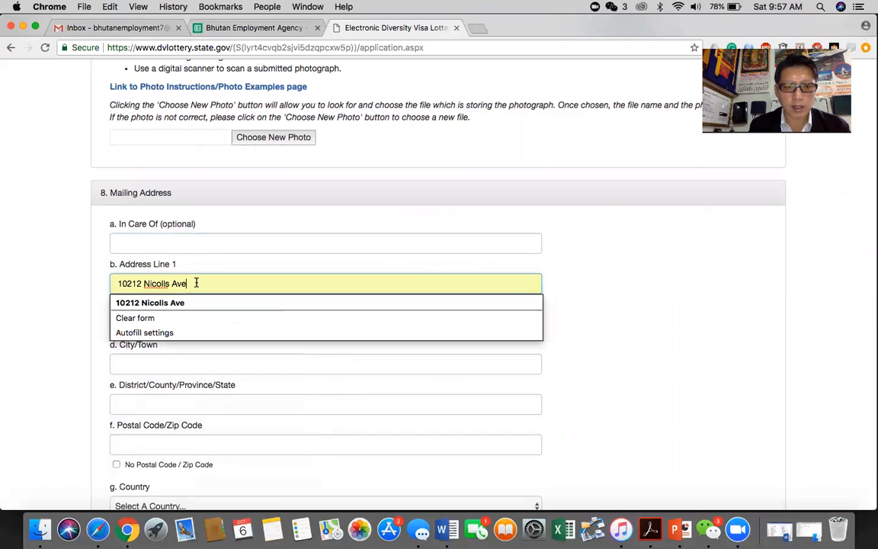
key(BackSpace)
key(BackSpace)
key(BackSpace)
key(BackSpace)
key(BackSpace)
key(BackSpace)
key(BackSpace)
key(BackSpace)
key(BackSpace)
key(BackSpace)
key(BackSpace)
key(BackSpace)
key(BackSpace)
key(BackSpace)
key(BackSpace)
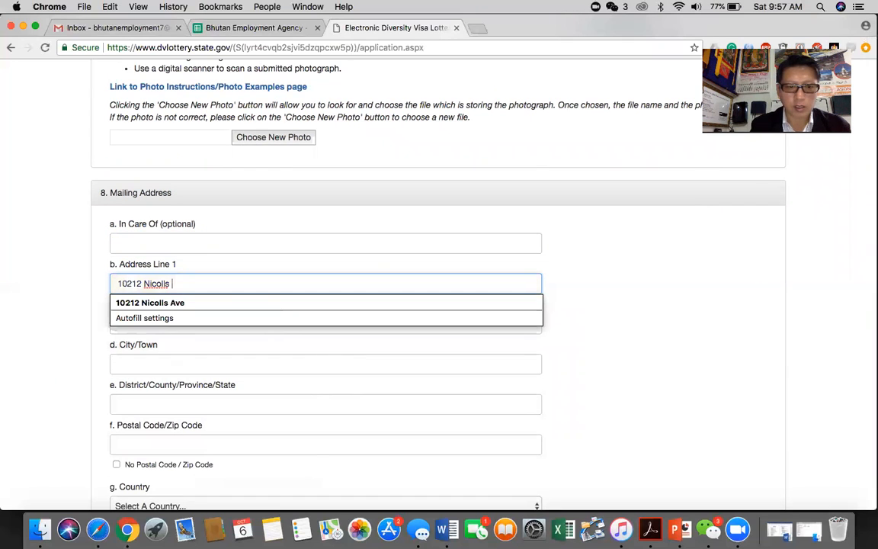
key(BackSpace)
key(BackSpace)
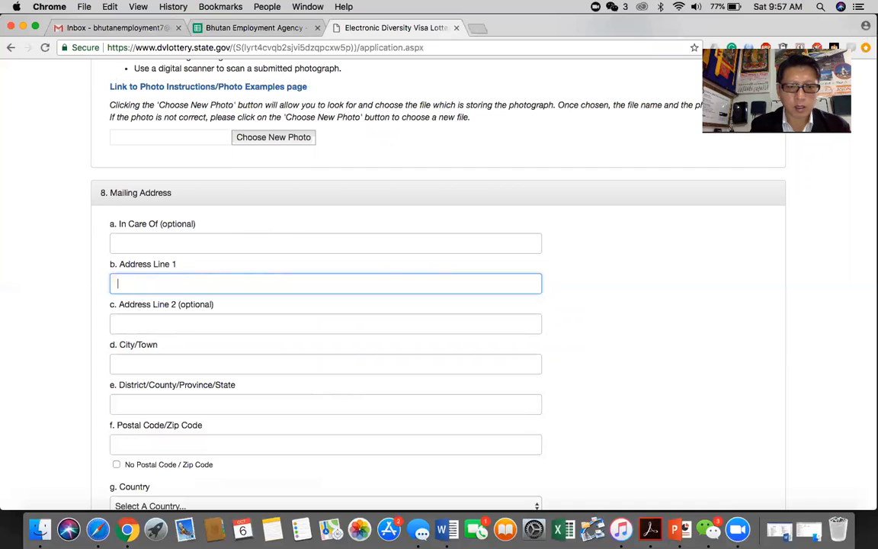
text(changzamtog)
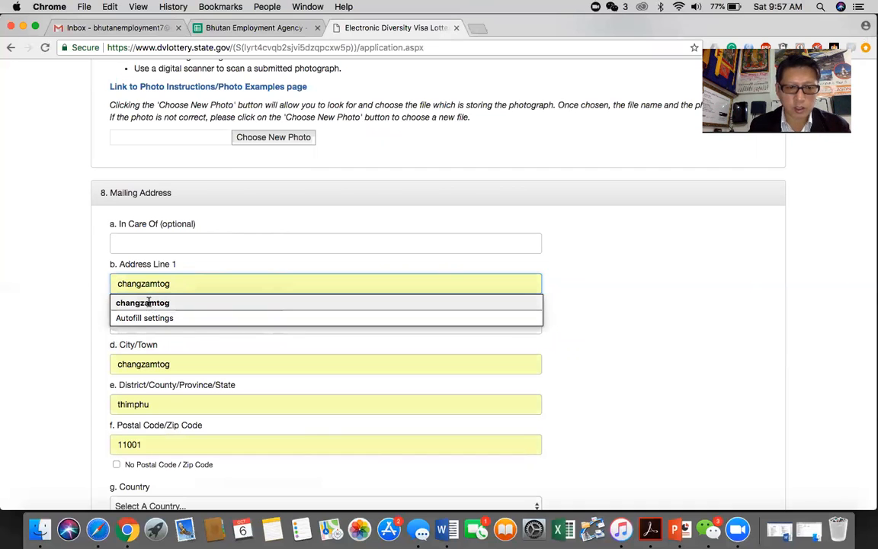
click(152, 304)
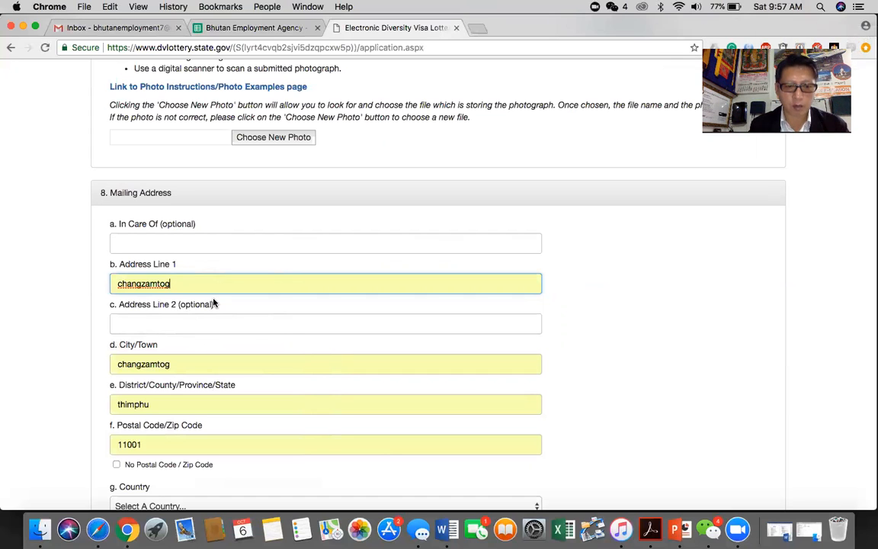
scroll(206, 345, down, 2)
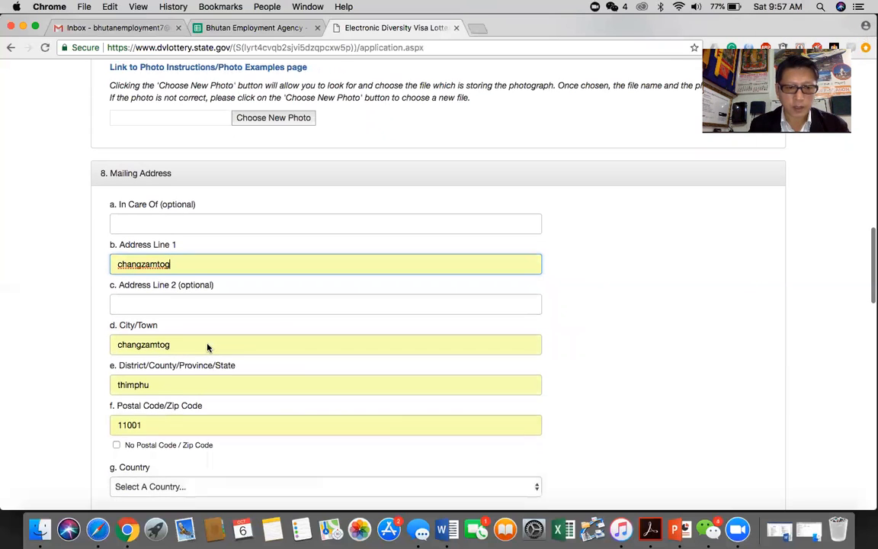
scroll(237, 348, down, 3)
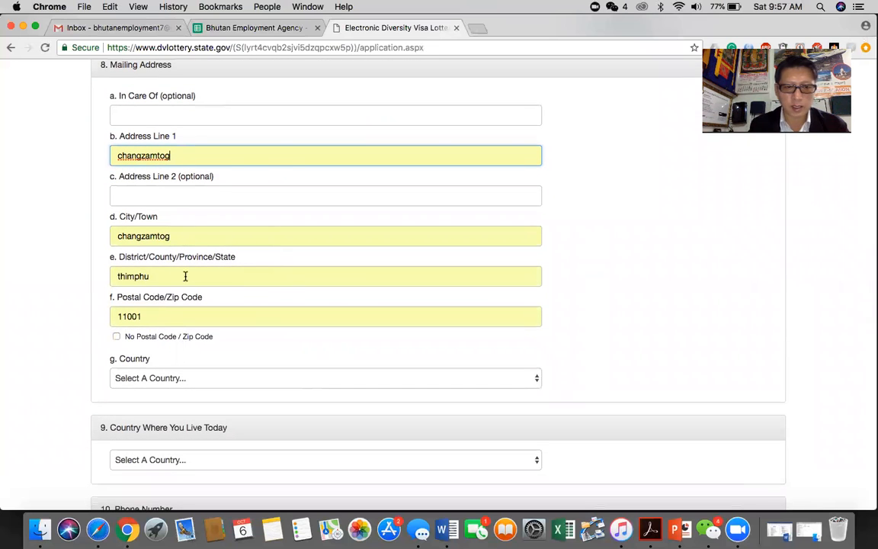
scroll(169, 275, down, 2)
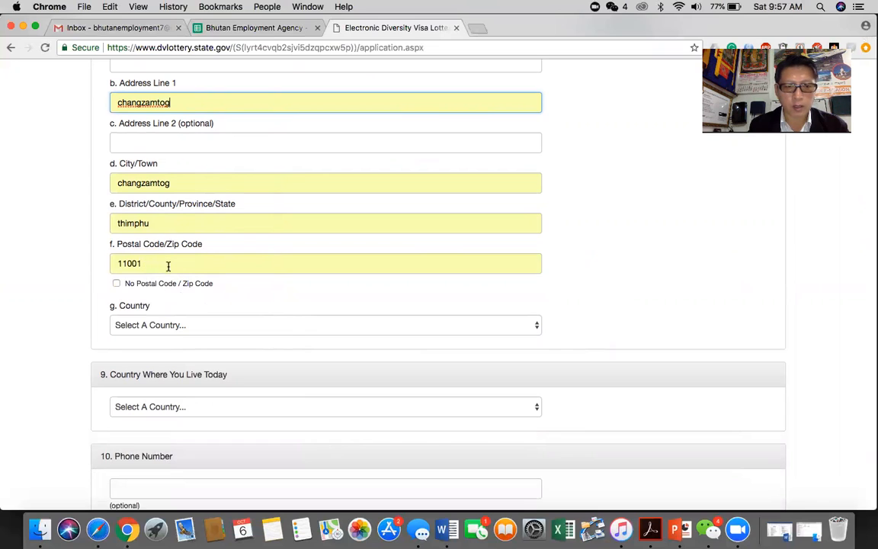
Step: Tick No Postal Code and choose Bhutan as the mailing address country
click(116, 285)
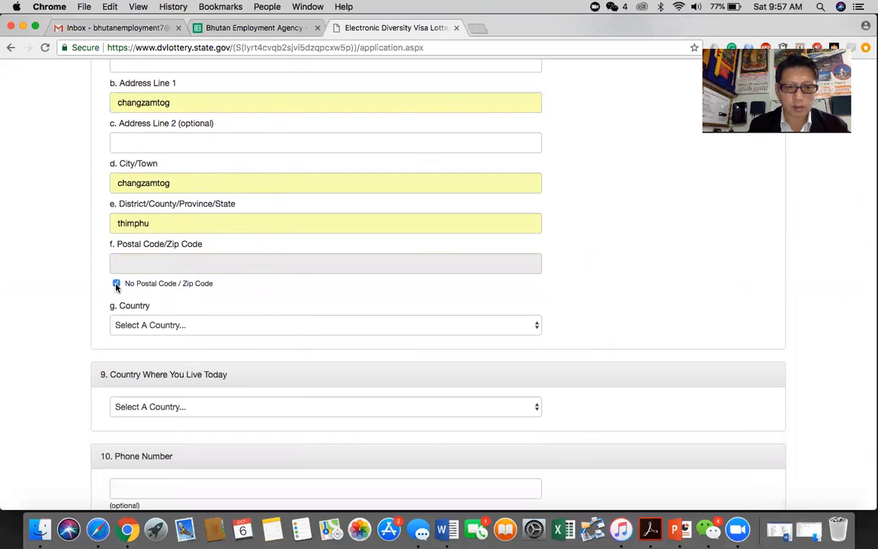
scroll(382, 387, down, 3)
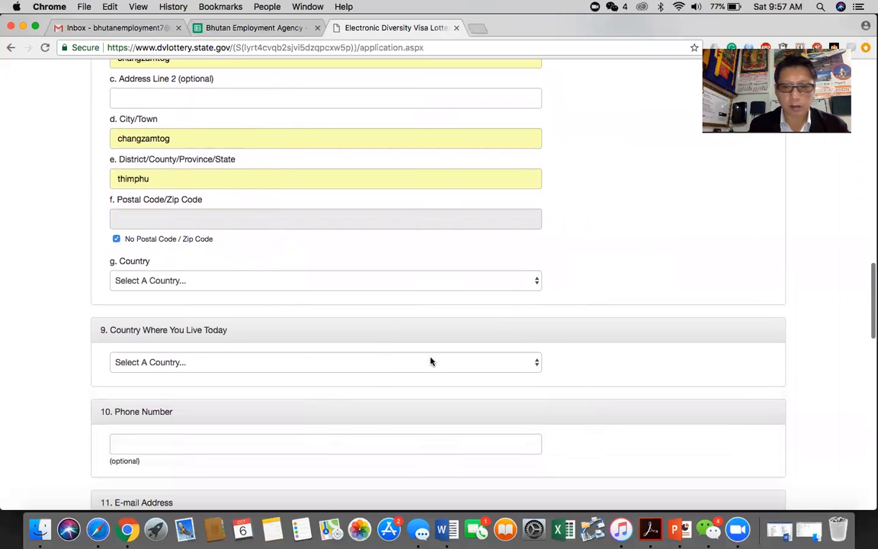
click(536, 283)
click(629, 245)
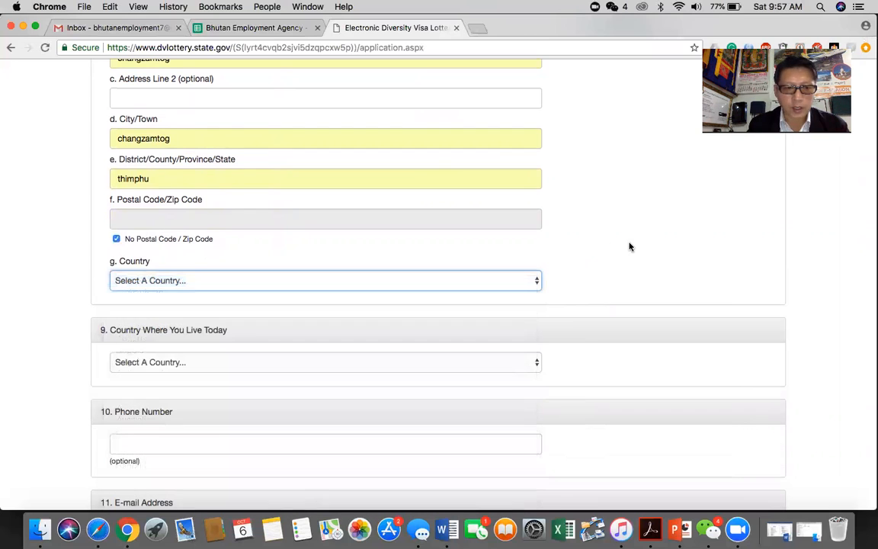
click(537, 283)
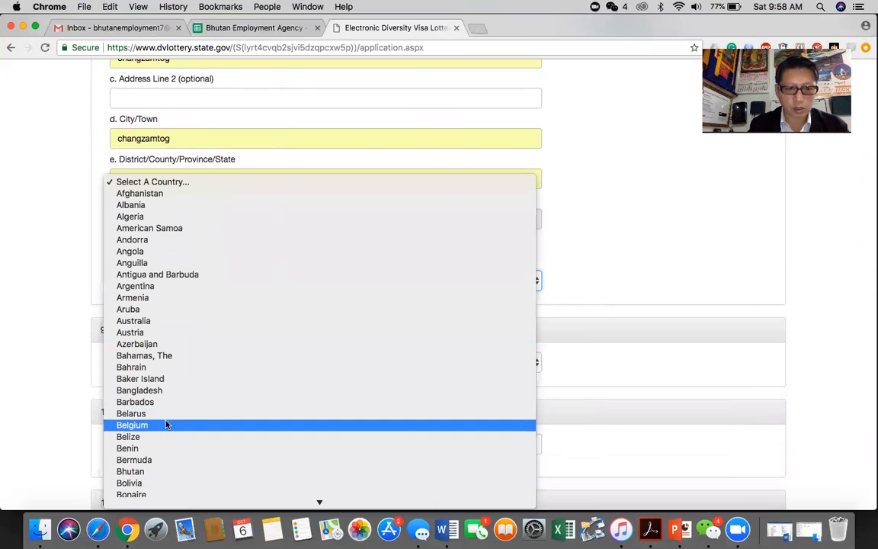
click(137, 474)
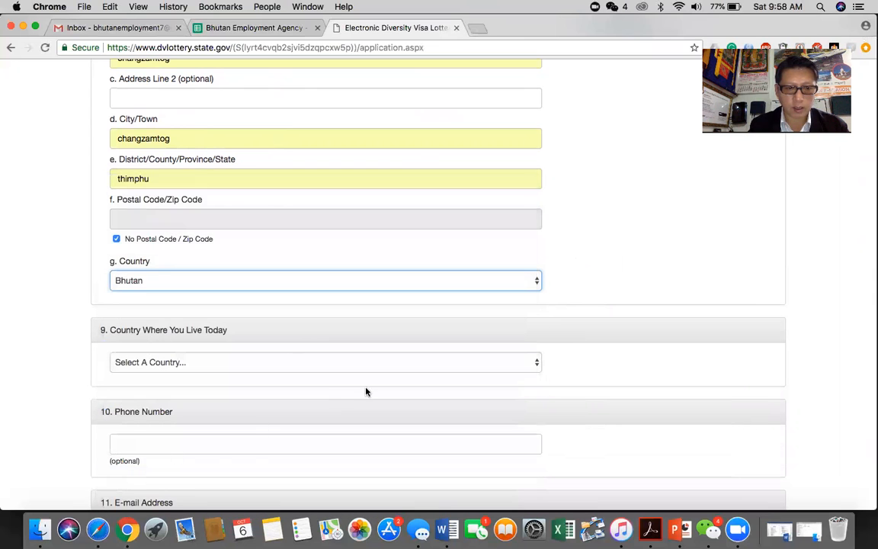
scroll(370, 390, down, 3)
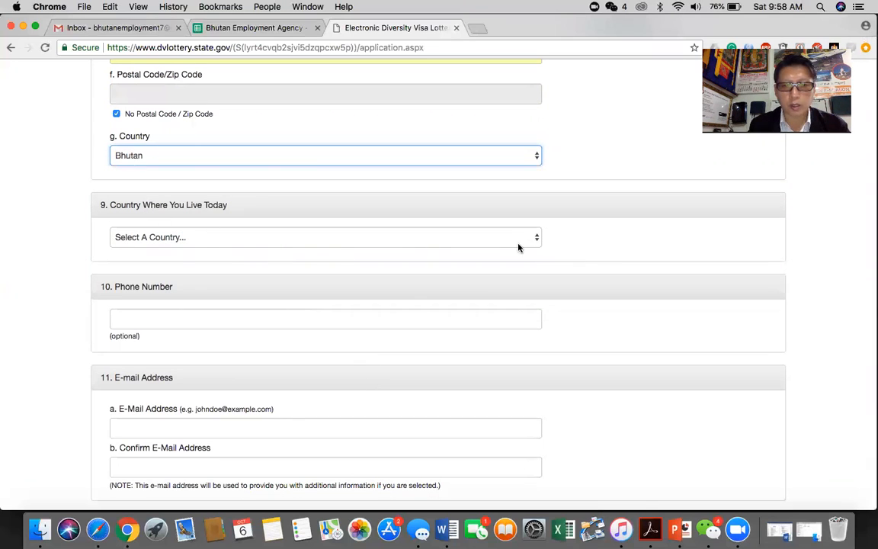
Step: Set Country Where You Live Today to Bhutan, leaving the phone number empty
click(536, 239)
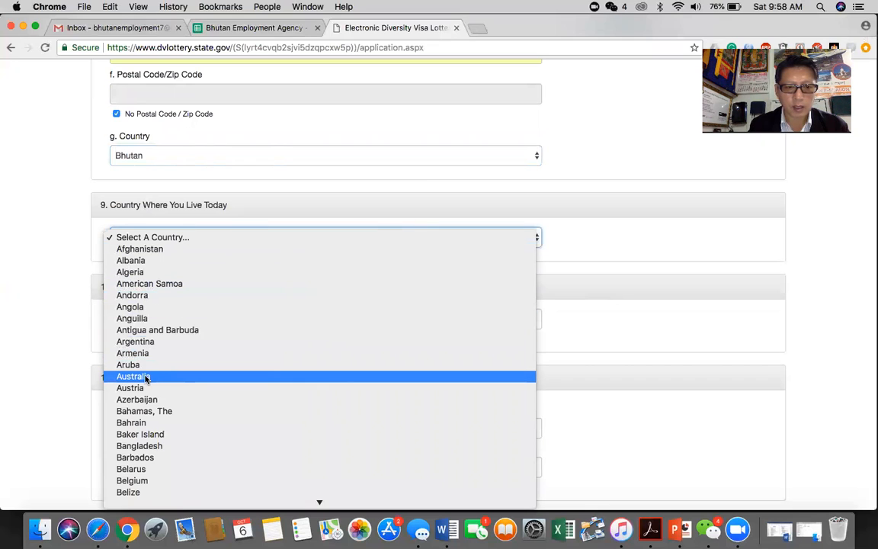
click(667, 229)
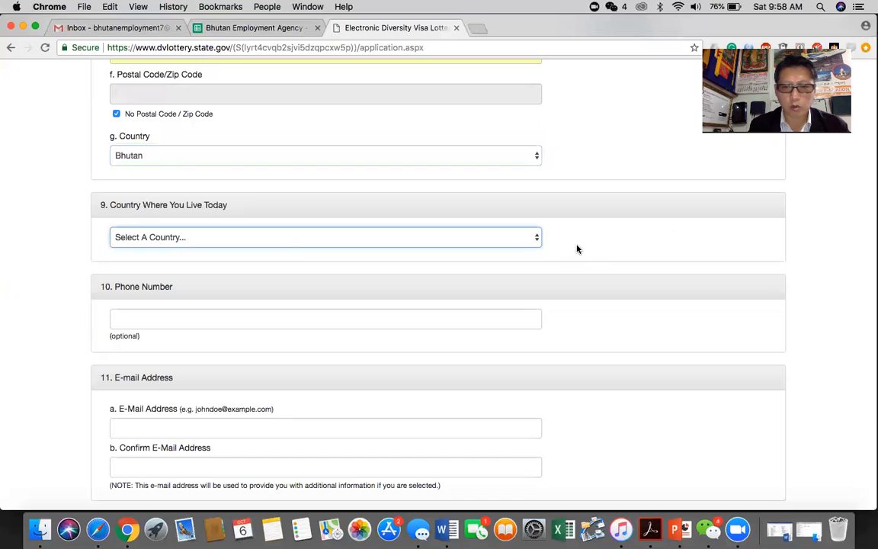
click(537, 237)
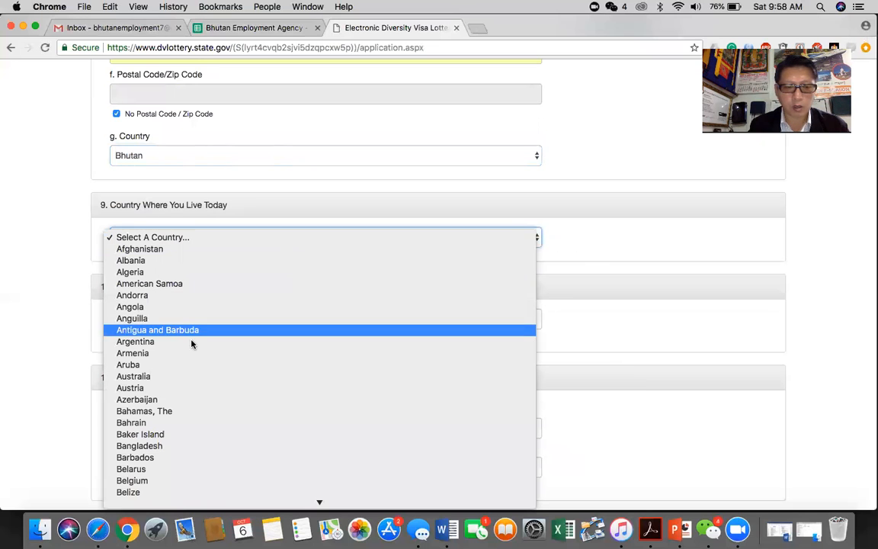
scroll(190, 366, down, 3)
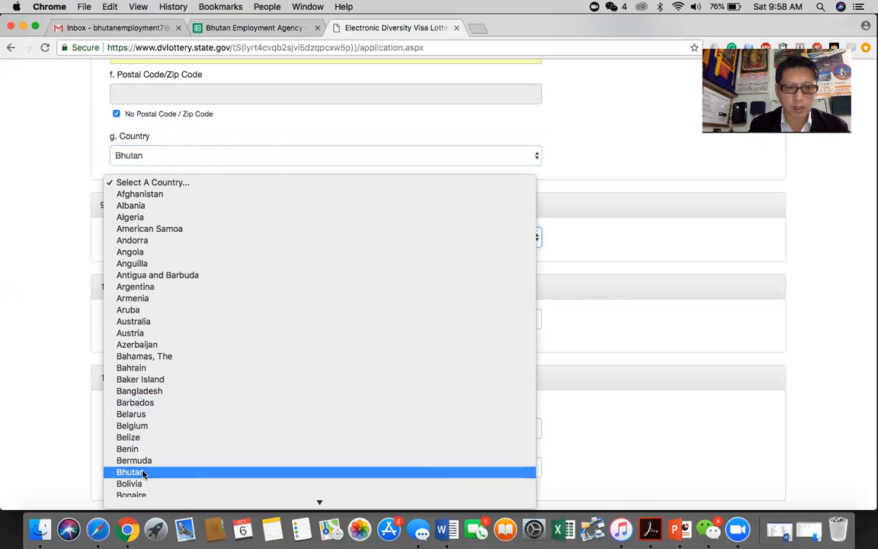
click(143, 473)
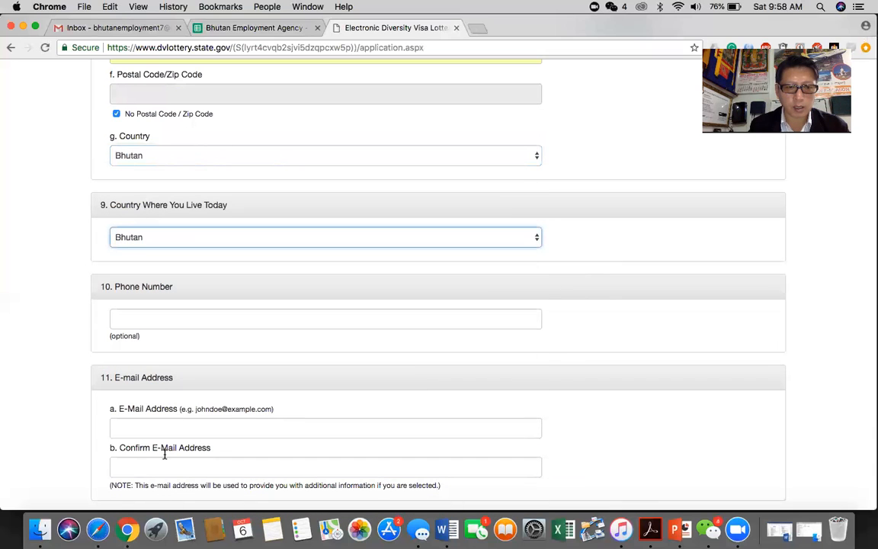
click(305, 319)
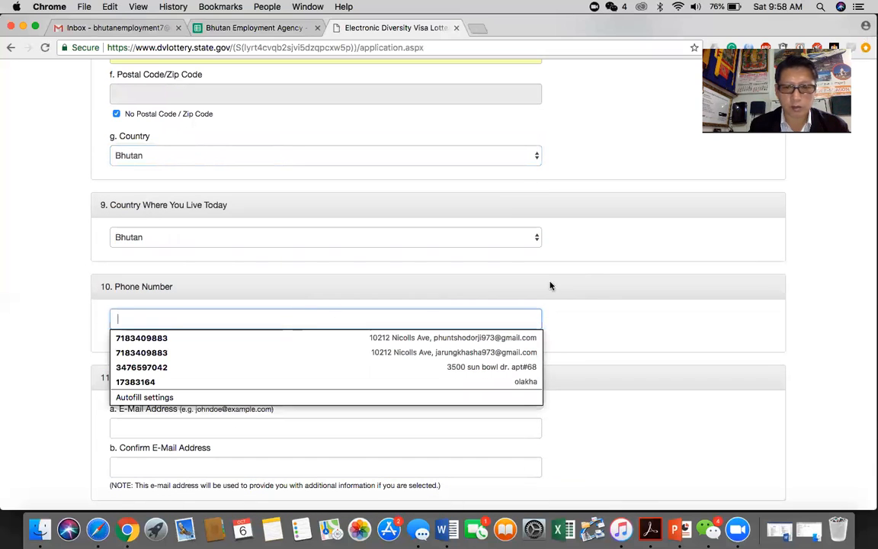
click(574, 318)
scroll(468, 318, down, 3)
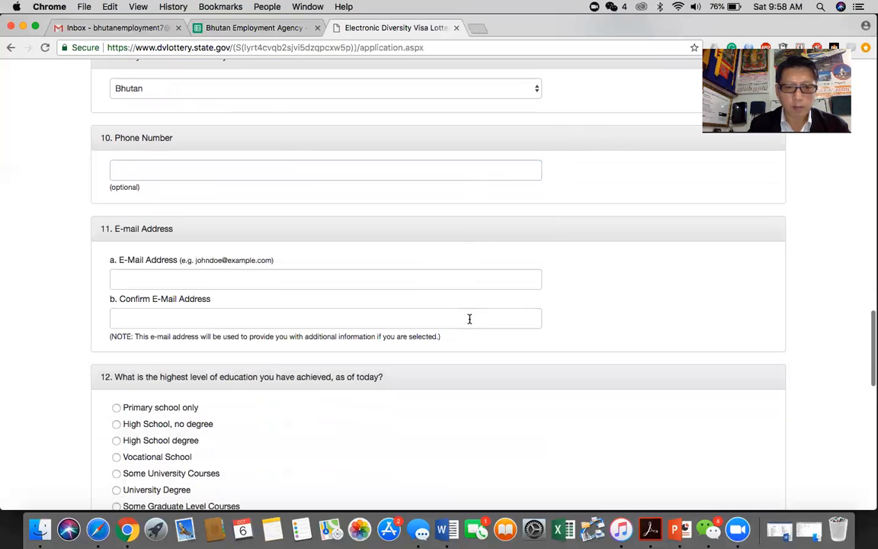
Step: Autofill the phone number, e-mail address and e-mail confirmation from the first saved Chrome entry
click(283, 267)
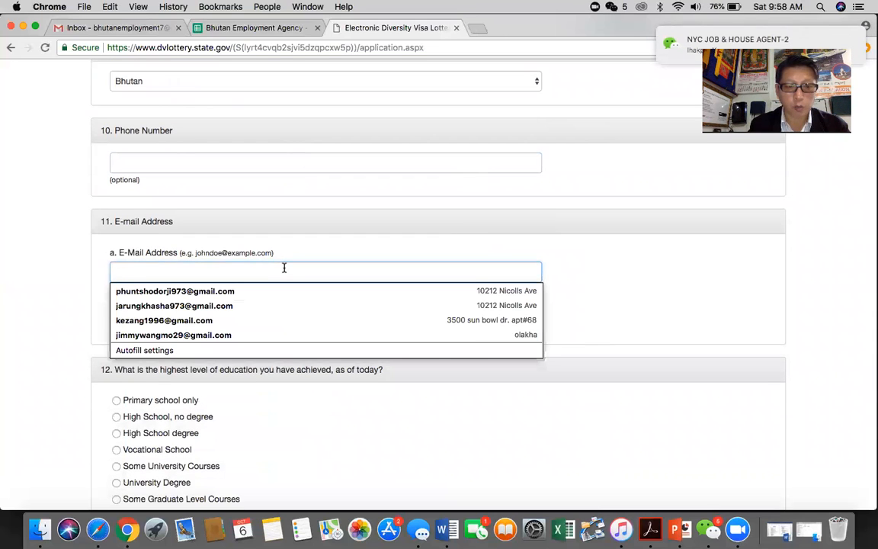
click(219, 294)
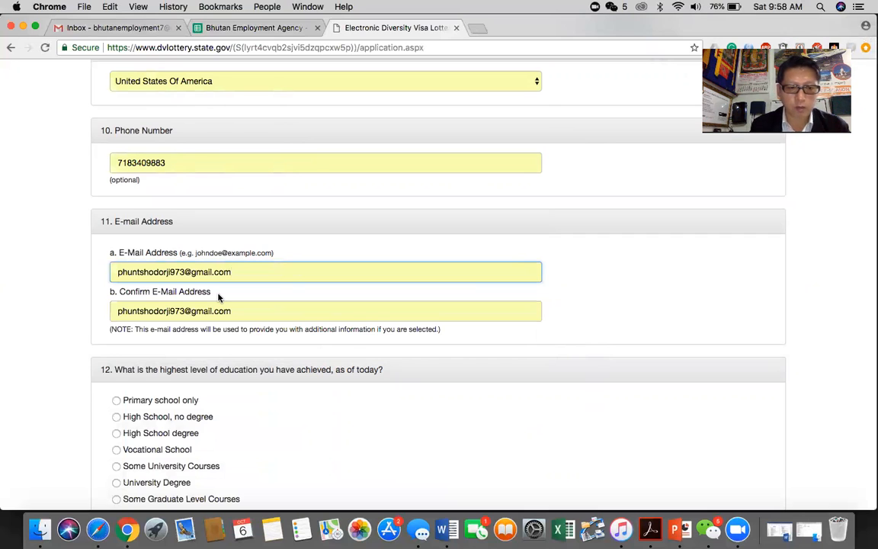
scroll(243, 380, down, 3)
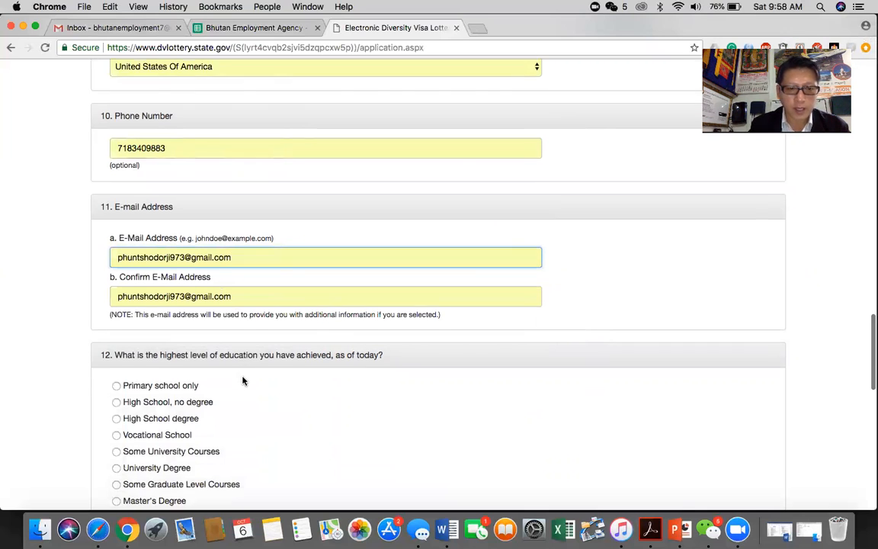
scroll(244, 381, down, 2)
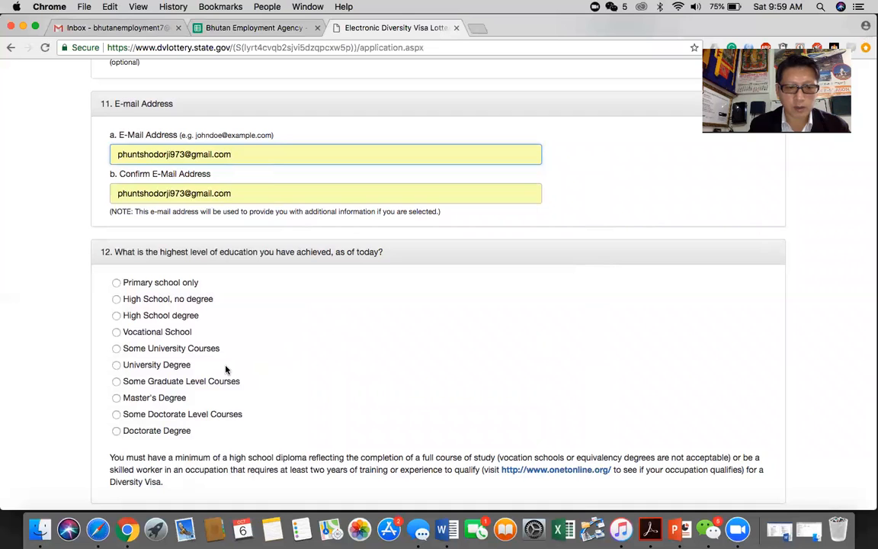
scroll(225, 370, down, 3)
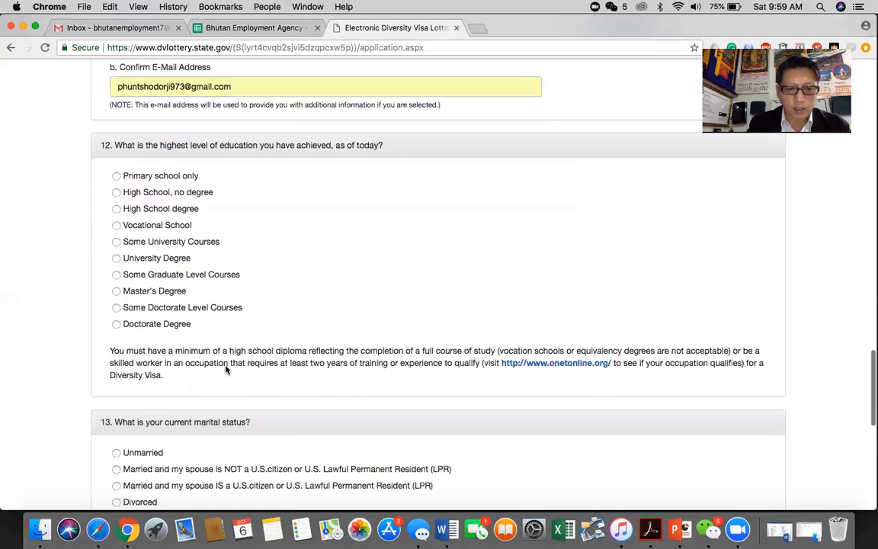
scroll(225, 370, down, 4)
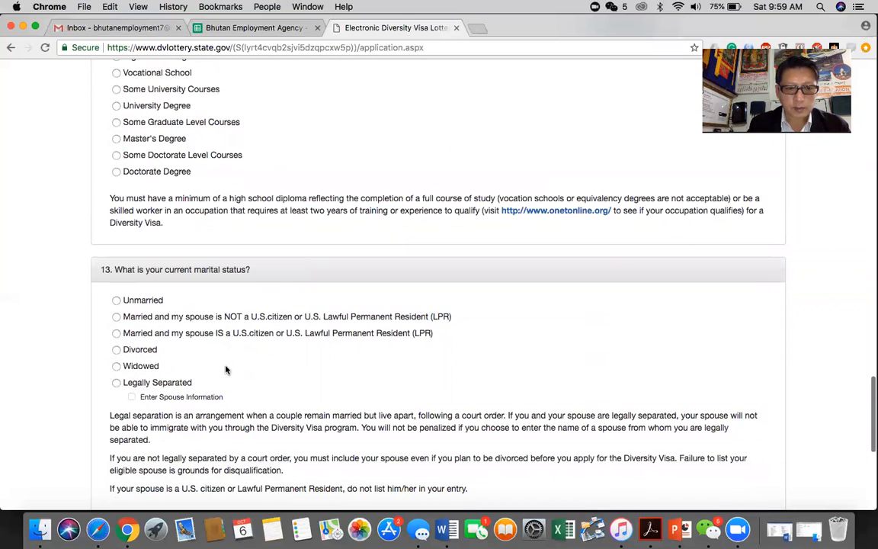
scroll(225, 370, down, 2)
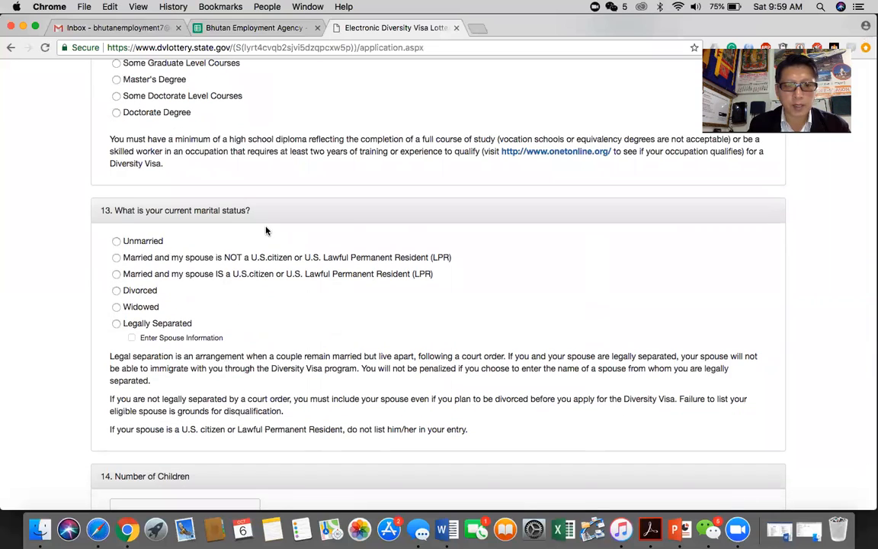
Step: Answer question 13 as 'Married and my spouse is NOT a U.S. citizen or LPR'
click(116, 242)
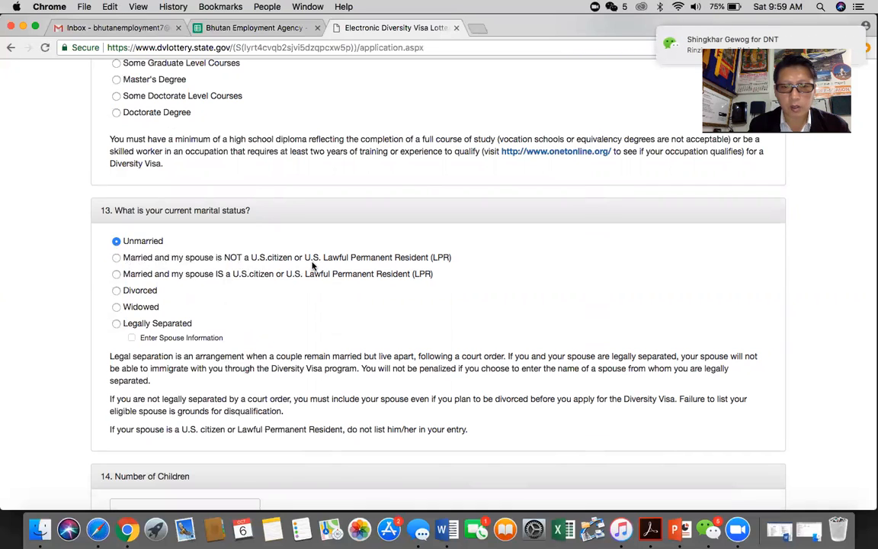
click(115, 260)
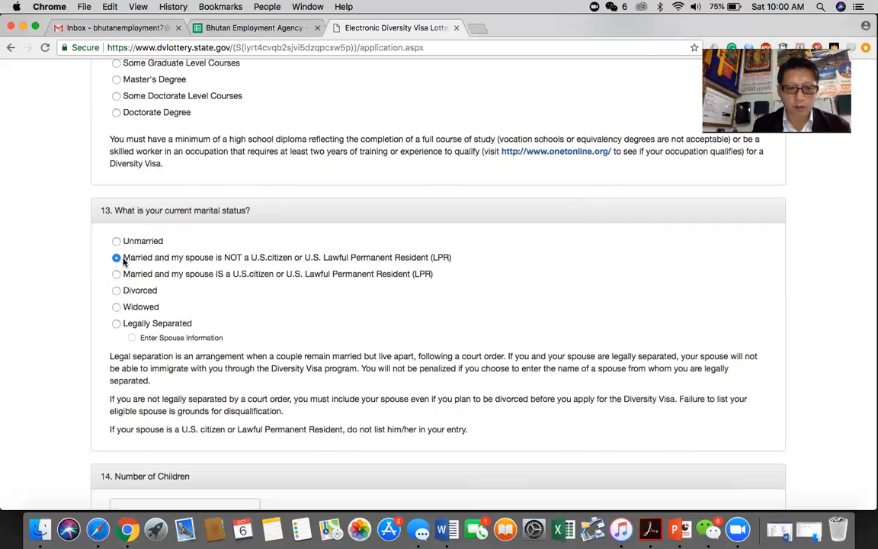
scroll(217, 355, down, 5)
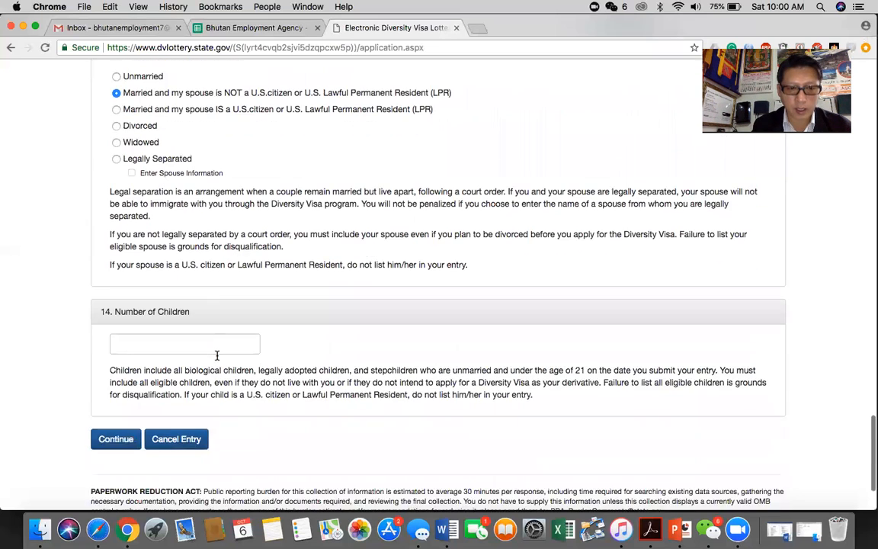
scroll(217, 356, up, 2)
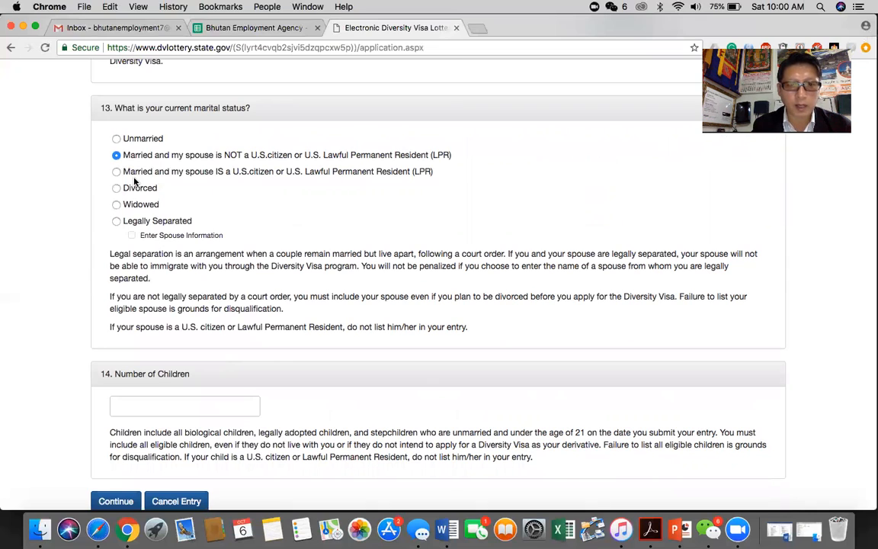
scroll(152, 371, down, 2)
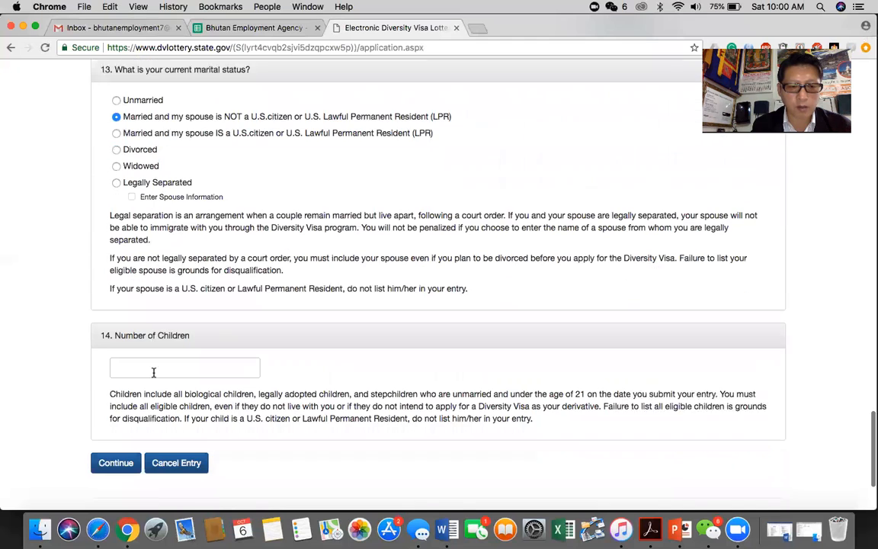
Step: Enter 3 as the Number of Children and scroll back up to review the form
click(155, 354)
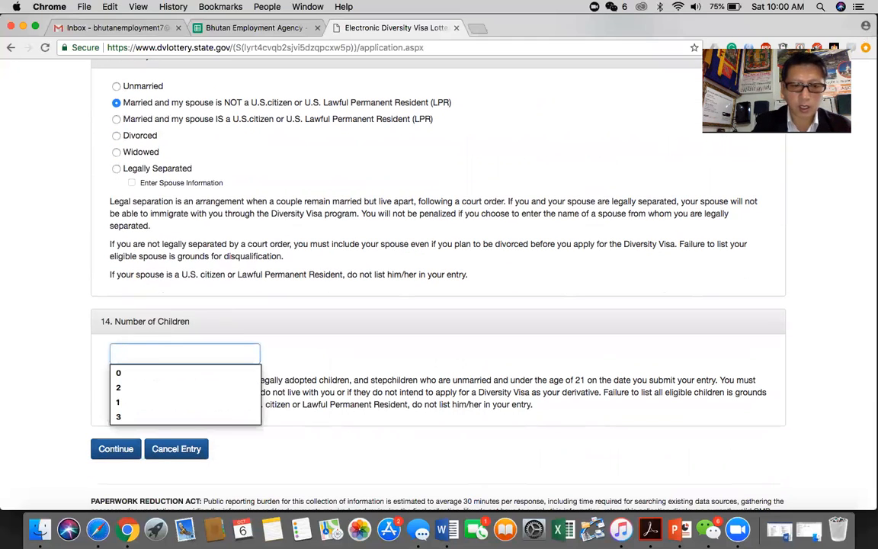
text(3)
click(311, 357)
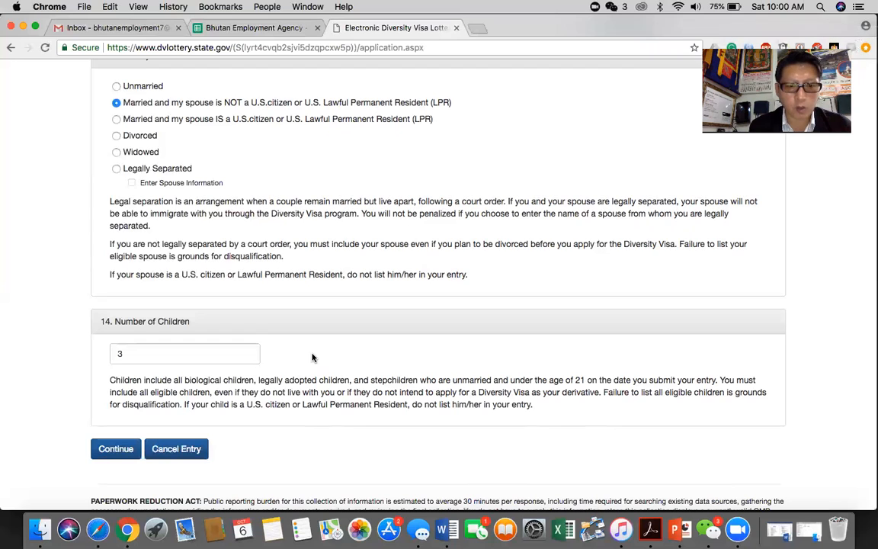
scroll(312, 357, up, 3)
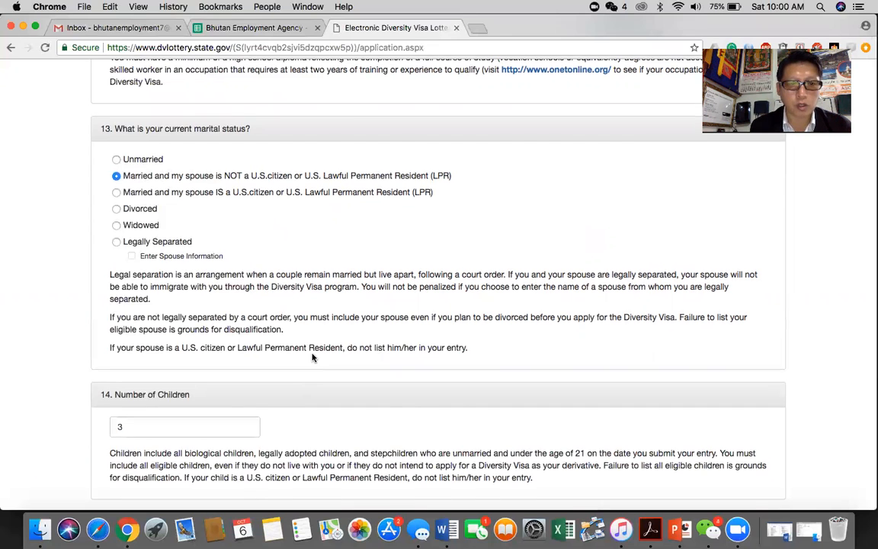
scroll(312, 358, up, 10)
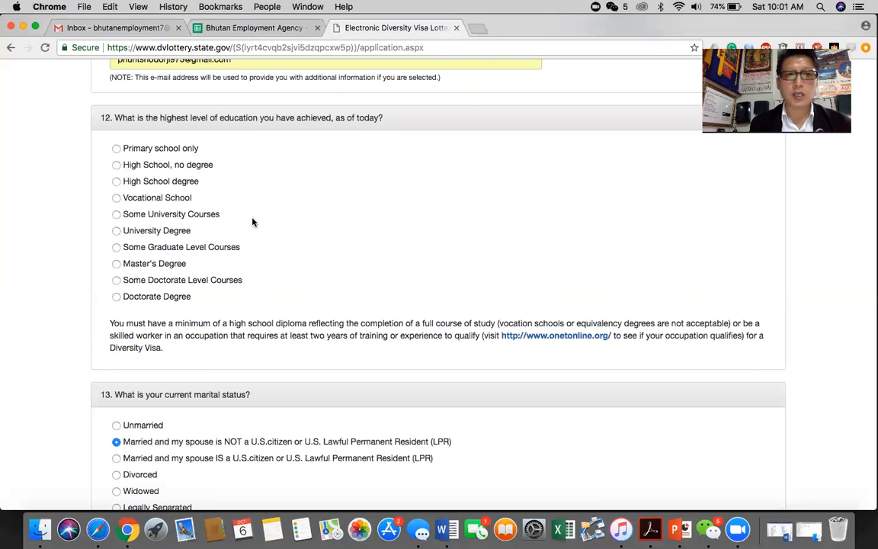
scroll(253, 221, up, 2)
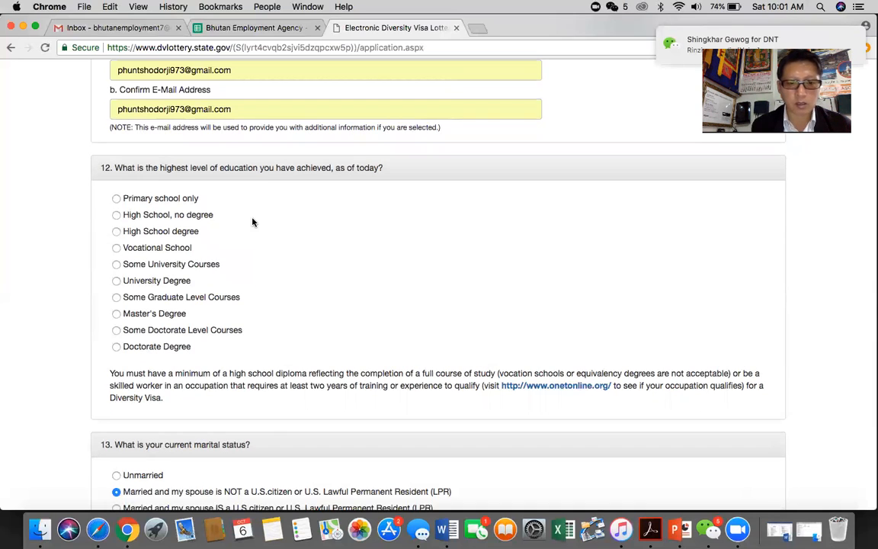
scroll(253, 222, down, 5)
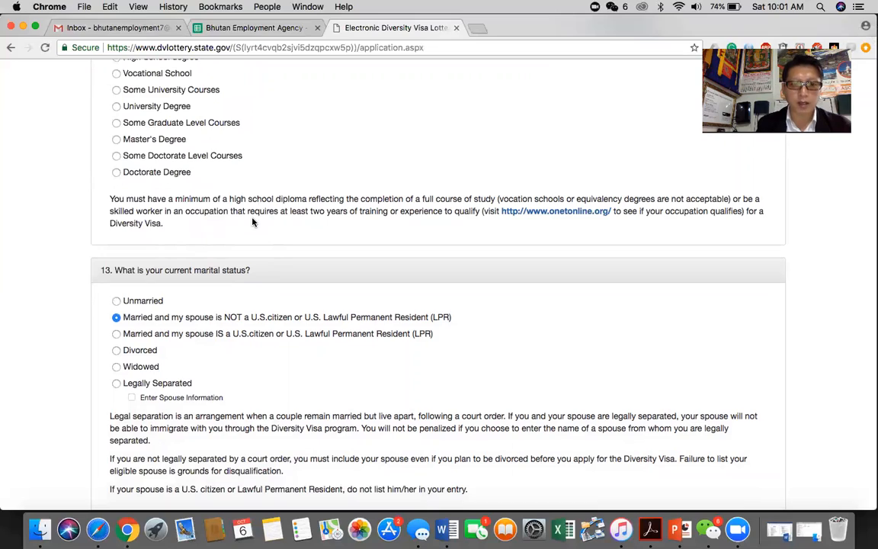
scroll(254, 222, down, 8)
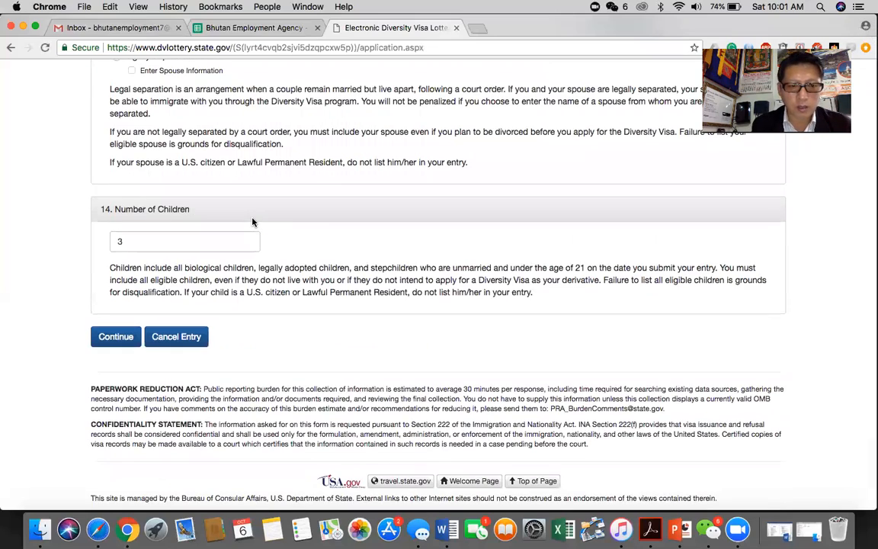
scroll(253, 221, up, 12)
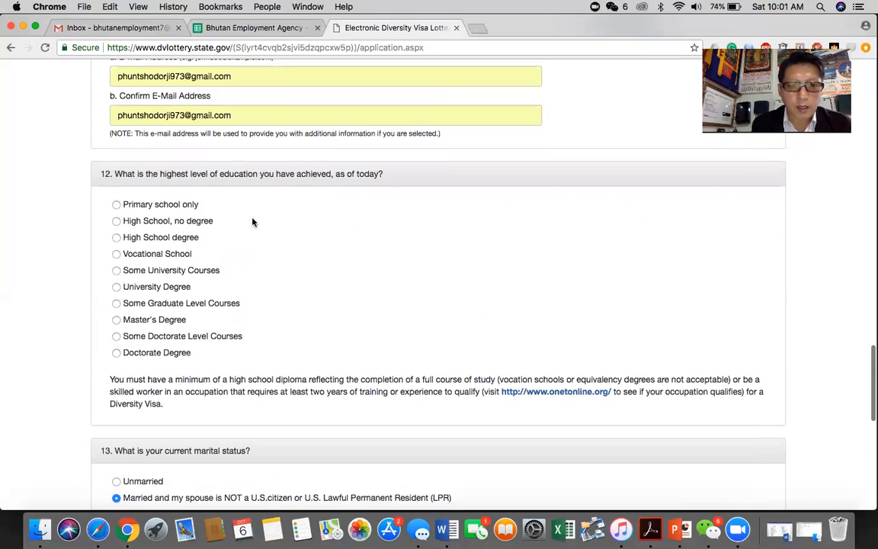
scroll(253, 222, down, 12)
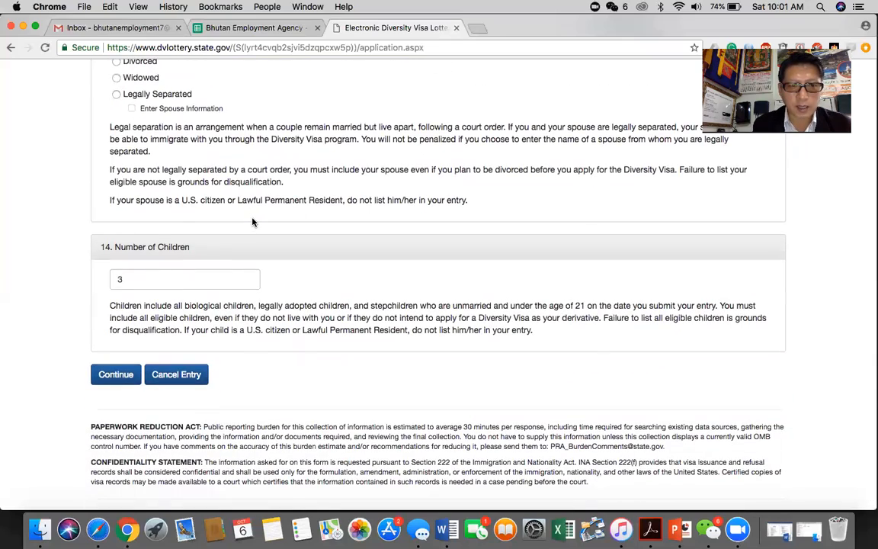
scroll(253, 221, up, 8)
scroll(252, 217, up, 12)
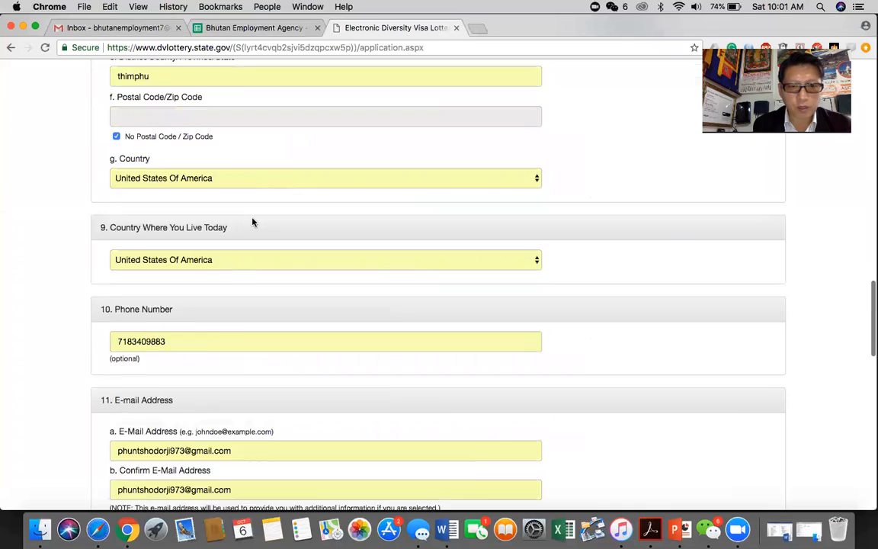
scroll(252, 217, down, 20)
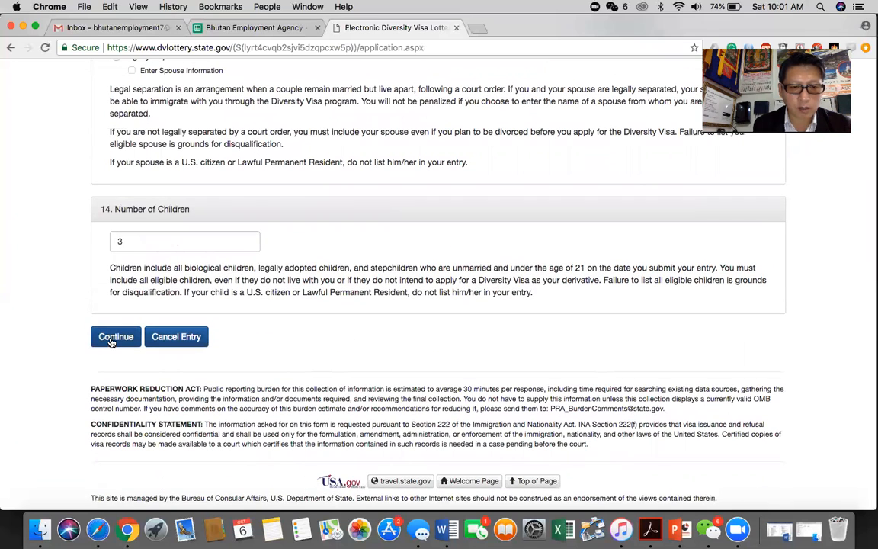
click(109, 341)
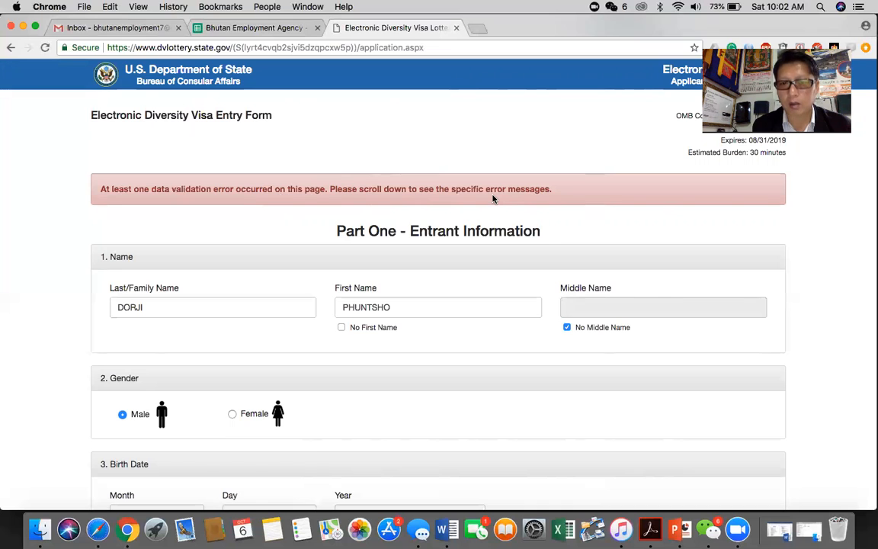
Step: Scroll through the returned form to read the missing photograph and postal code errors
scroll(438, 327, down, 3)
scroll(438, 327, down, 10)
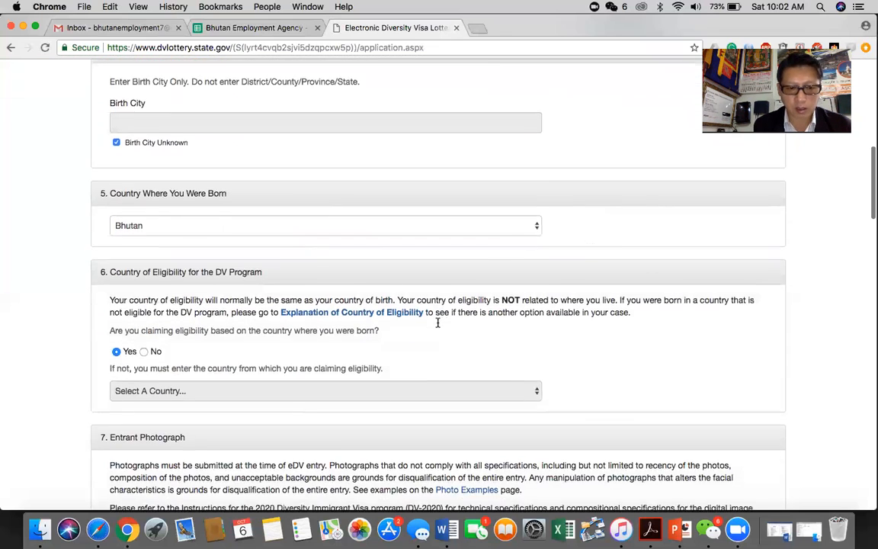
scroll(438, 324, down, 10)
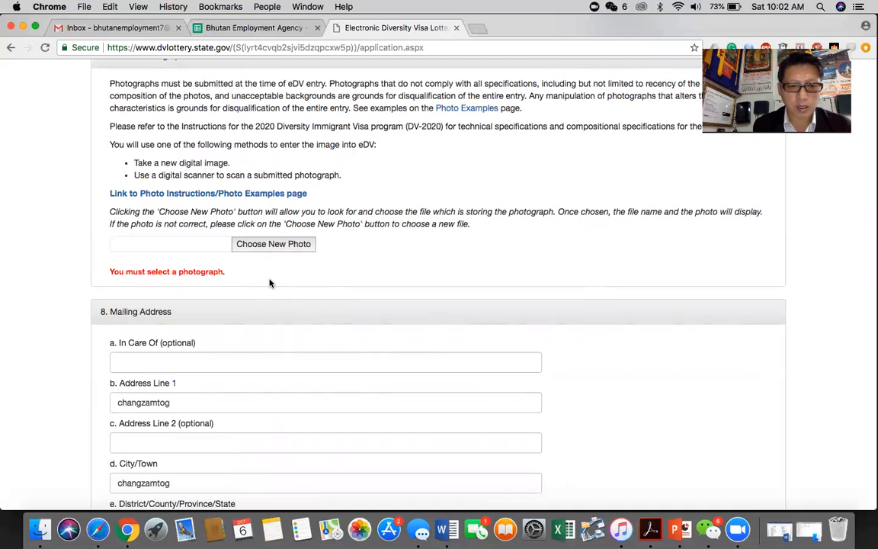
scroll(268, 282, down, 2)
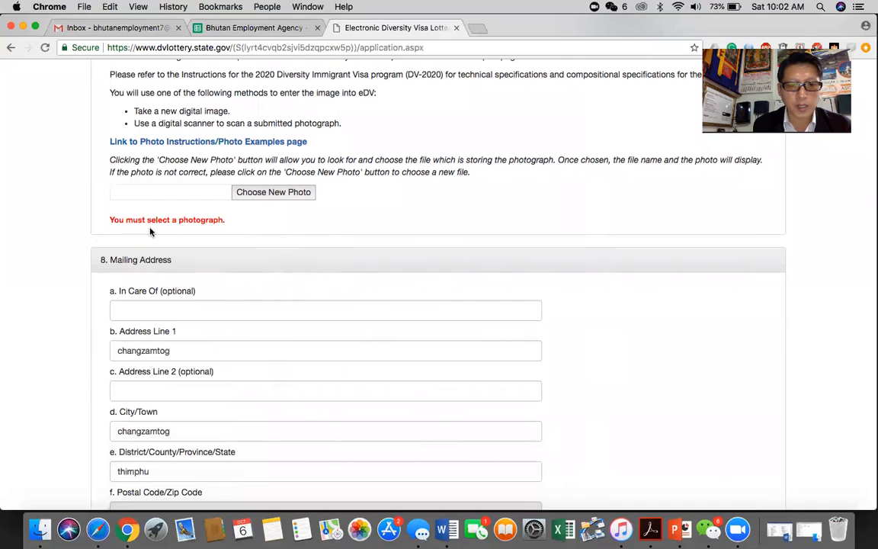
scroll(218, 232, down, 10)
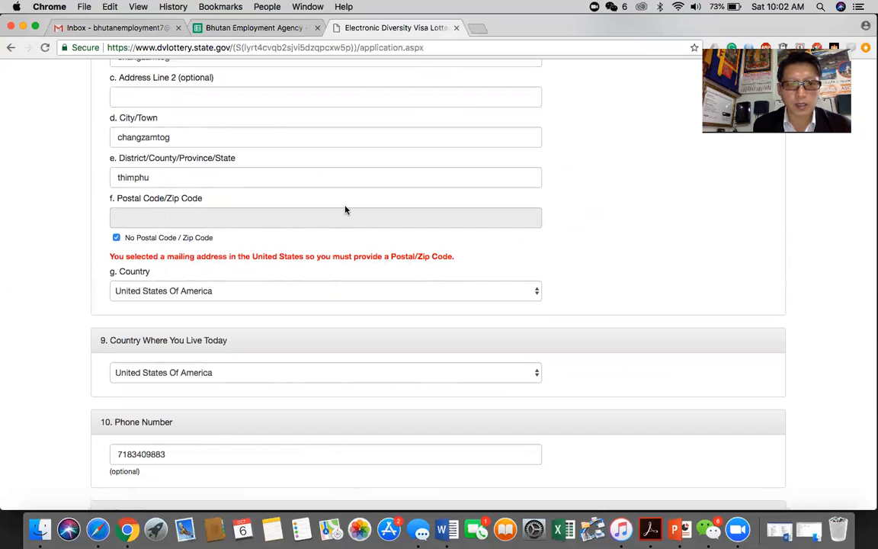
scroll(341, 207, up, 2)
scroll(181, 170, up, 6)
scroll(182, 170, up, 10)
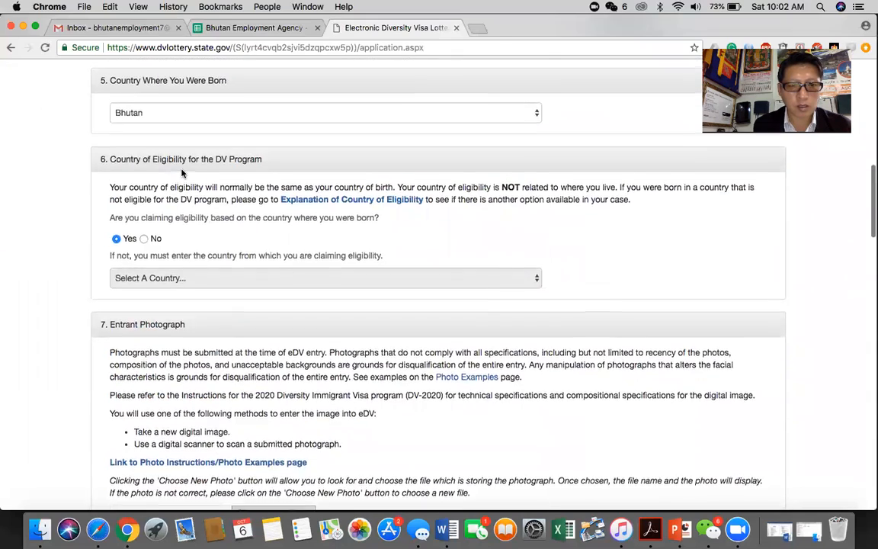
scroll(181, 174, up, 4)
scroll(181, 173, down, 12)
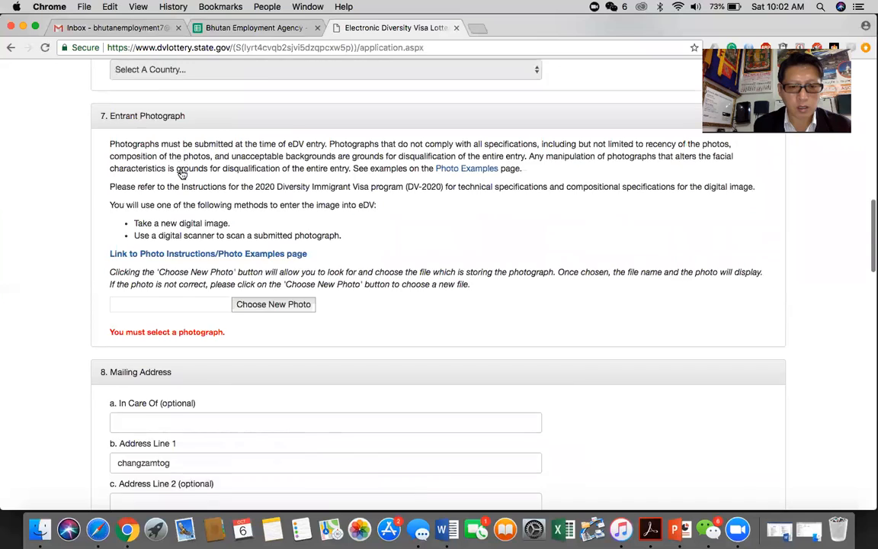
scroll(181, 173, down, 12)
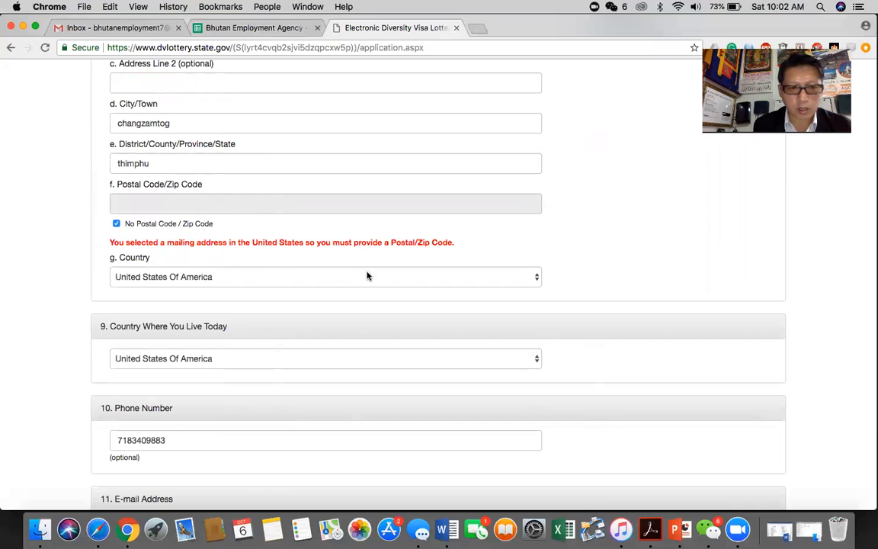
Step: Change question 12's education level from High School degree to Vocational School
scroll(367, 276, down, 3)
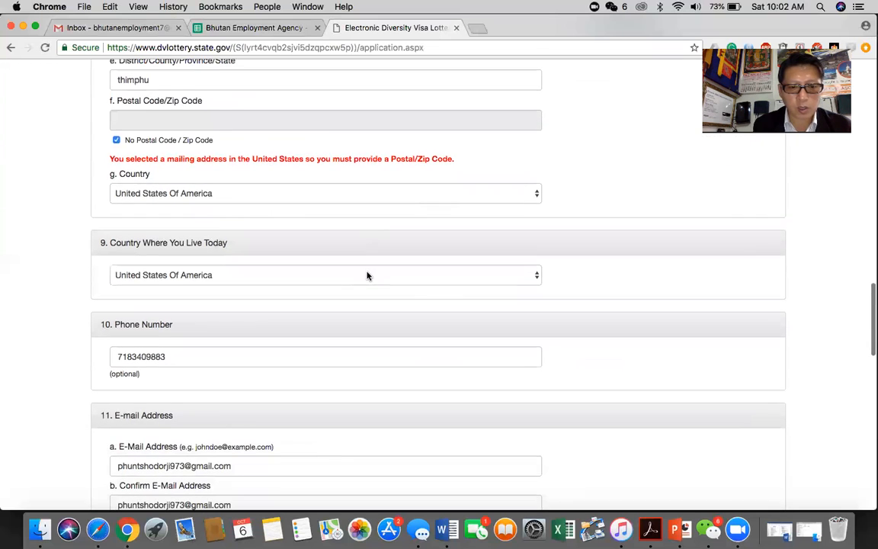
scroll(366, 276, down, 5)
scroll(366, 276, down, 1)
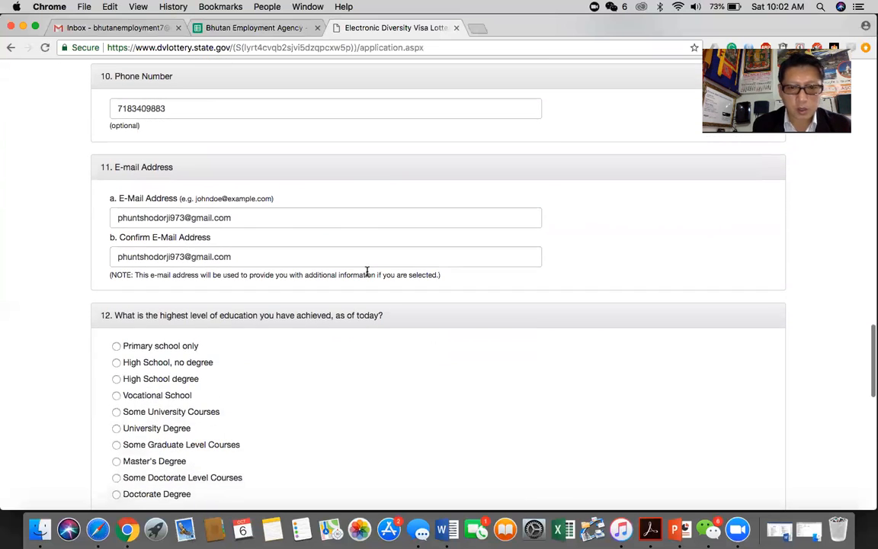
scroll(366, 273, down, 6)
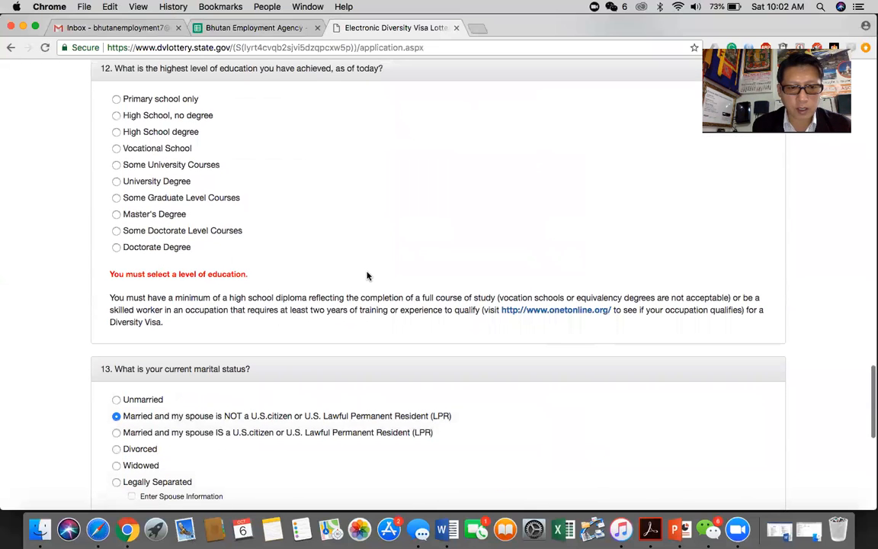
scroll(367, 274, down, 1)
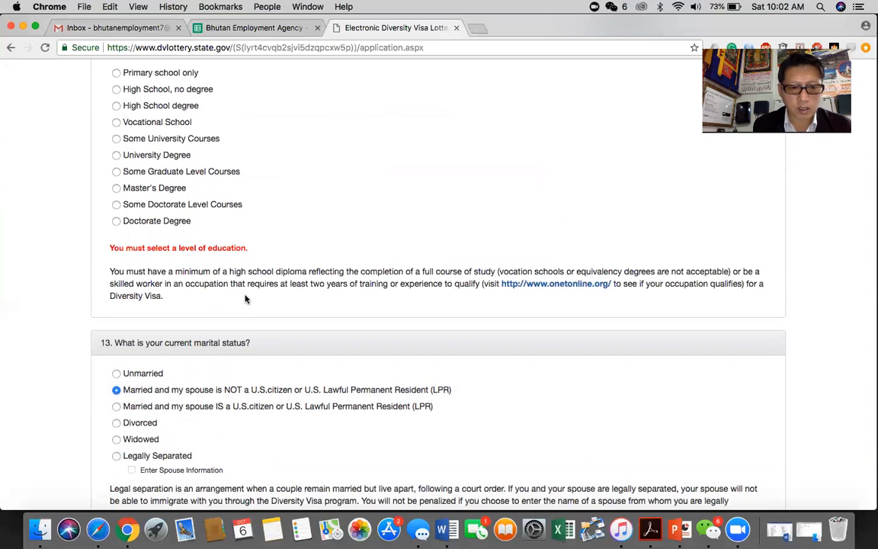
scroll(245, 298, up, 3)
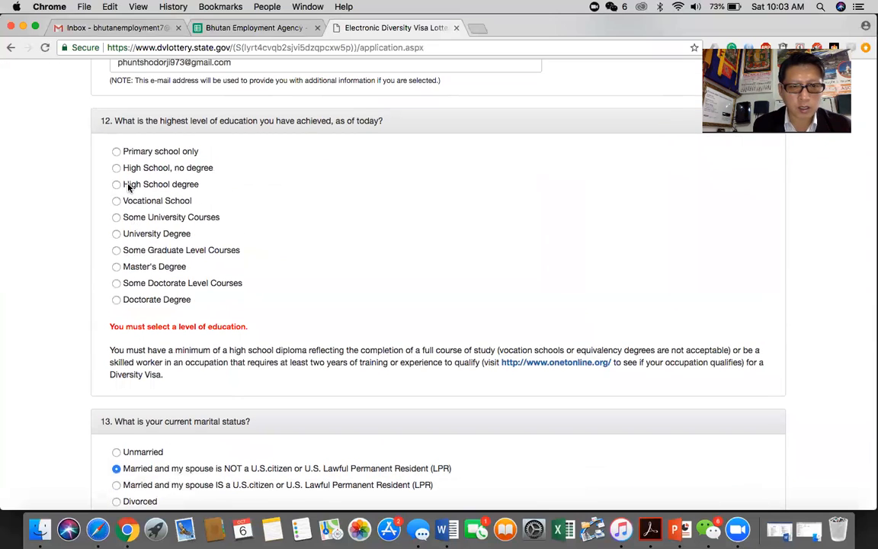
click(116, 184)
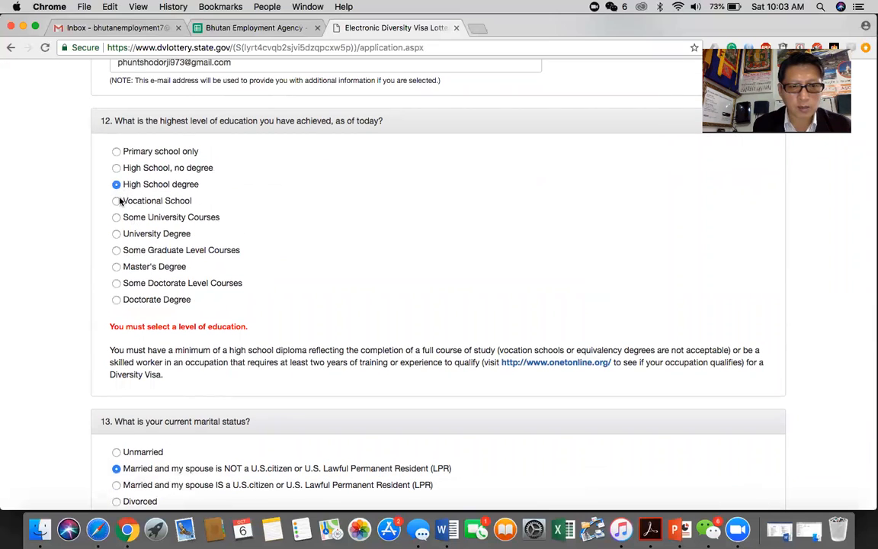
click(116, 200)
scroll(388, 290, down, 10)
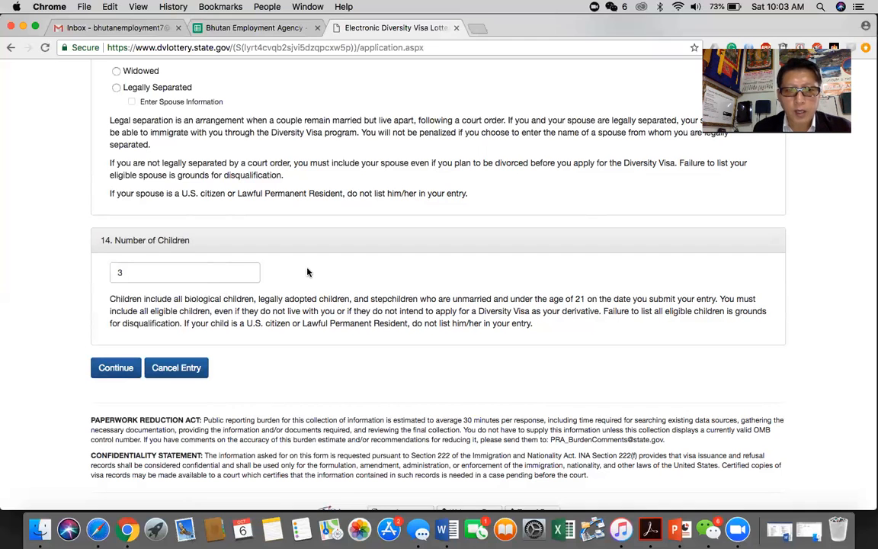
scroll(307, 272, up, 5)
scroll(307, 272, up, 9)
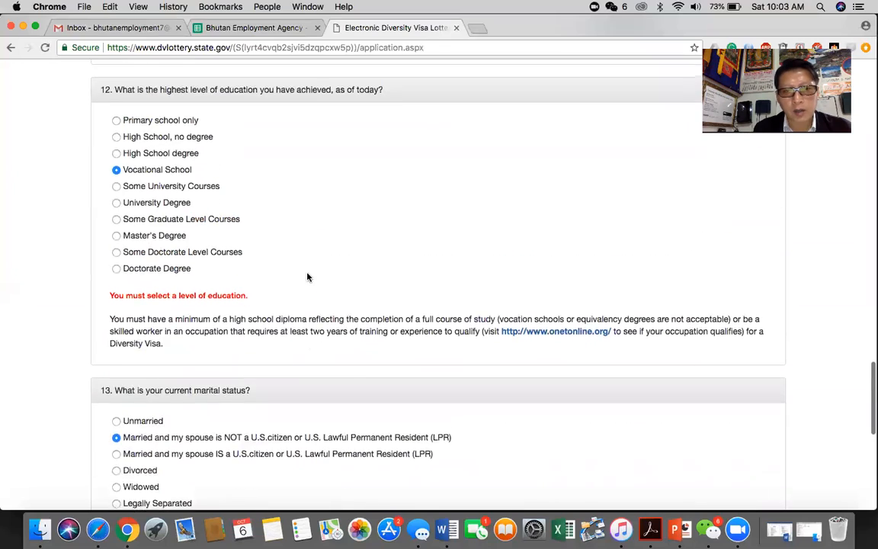
scroll(307, 276, down, 13)
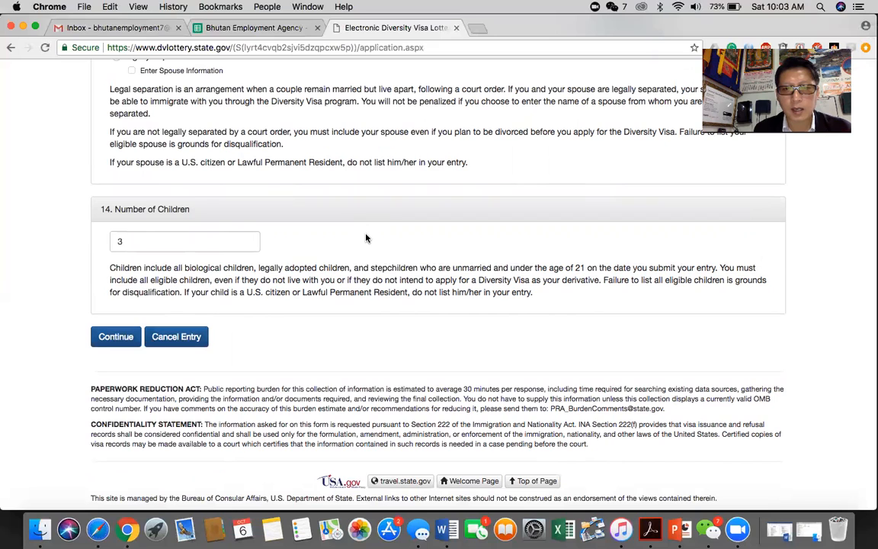
scroll(366, 239, up, 10)
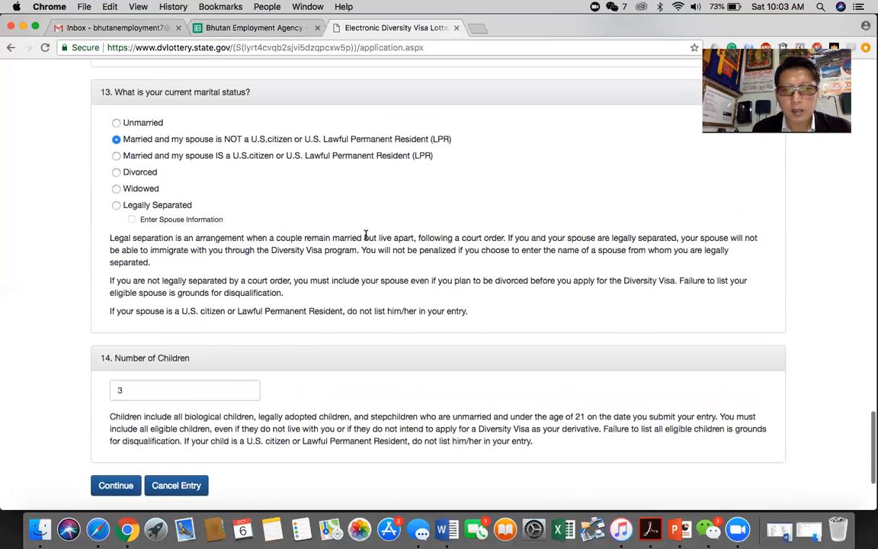
scroll(365, 236, up, 1)
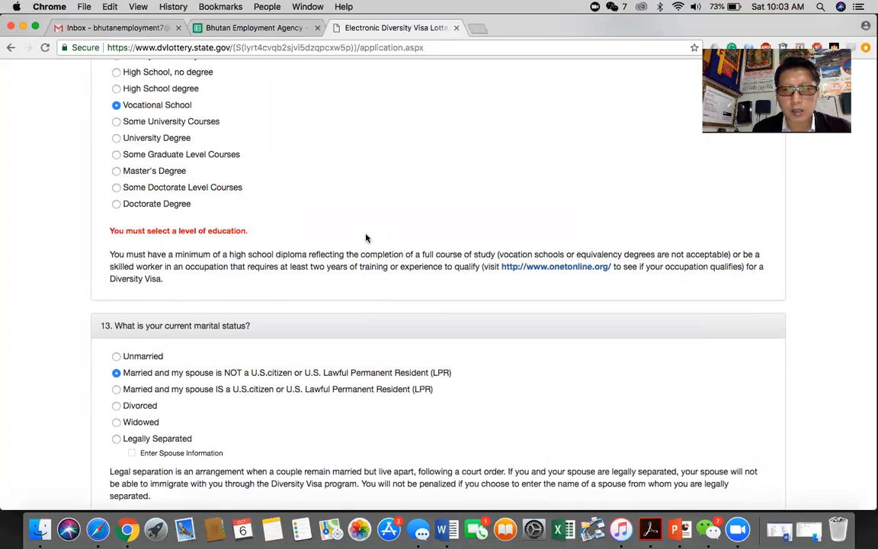